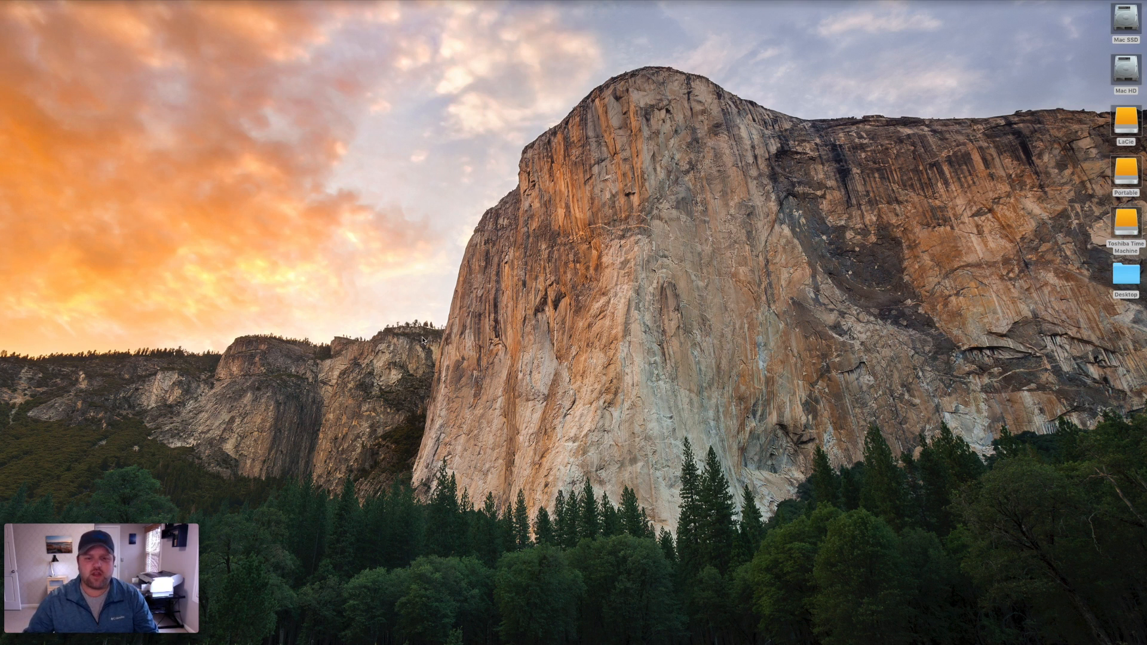
Create a new folder on the desktop and name it "Demo Folder"
right_click(474, 308)
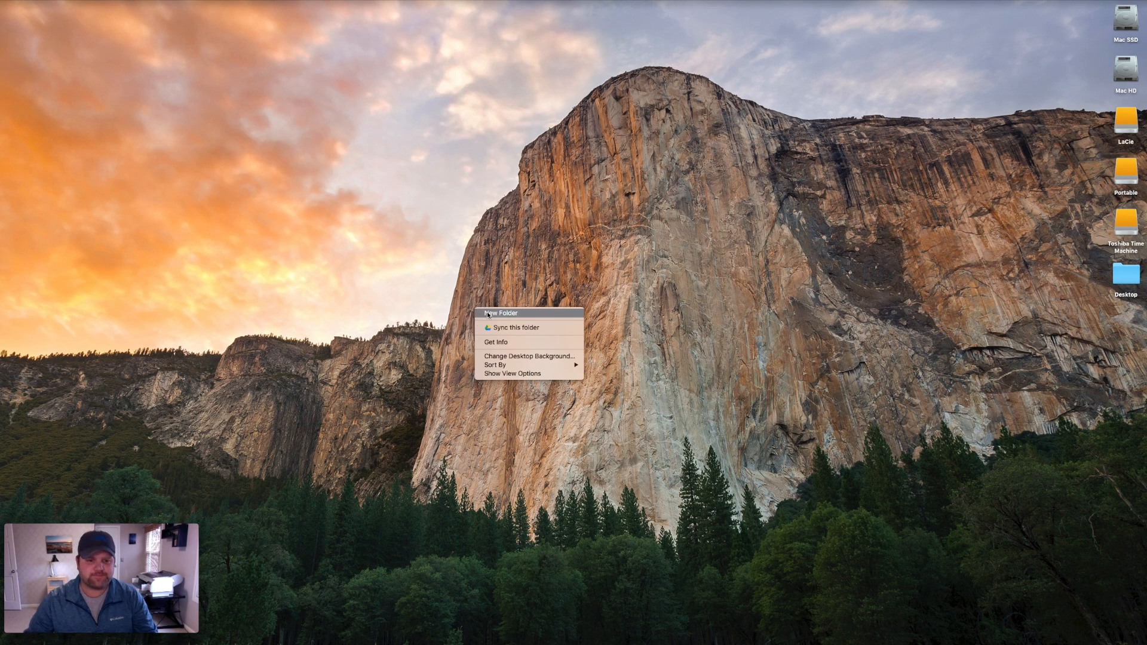
click(487, 314)
click(1123, 346)
right_click(1123, 347)
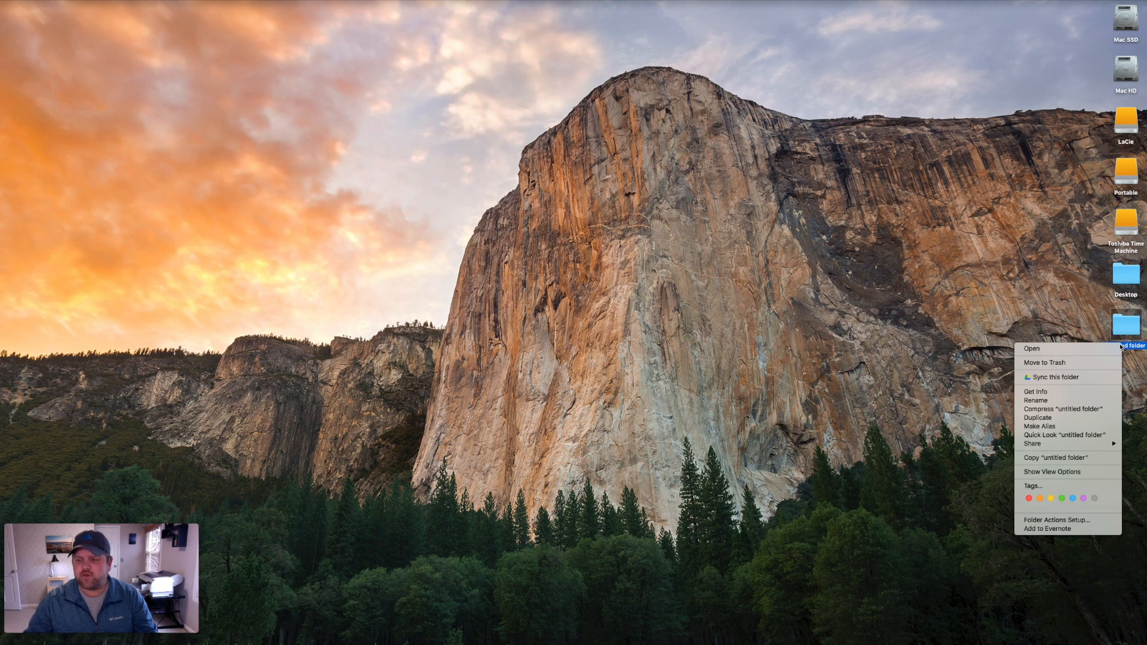
click(1073, 401)
text(Demo Folder)
key(Return)
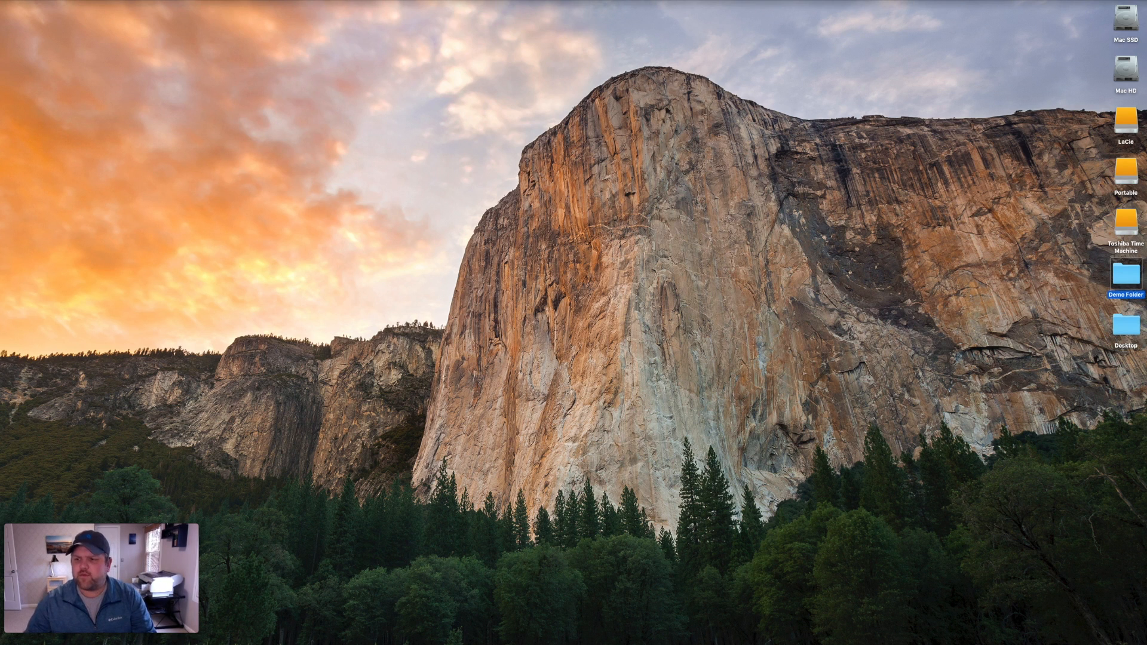
Open Demo Folder and create a subfolder named "Social Media" inside it
key(super+o)
right_click(627, 201)
click(637, 207)
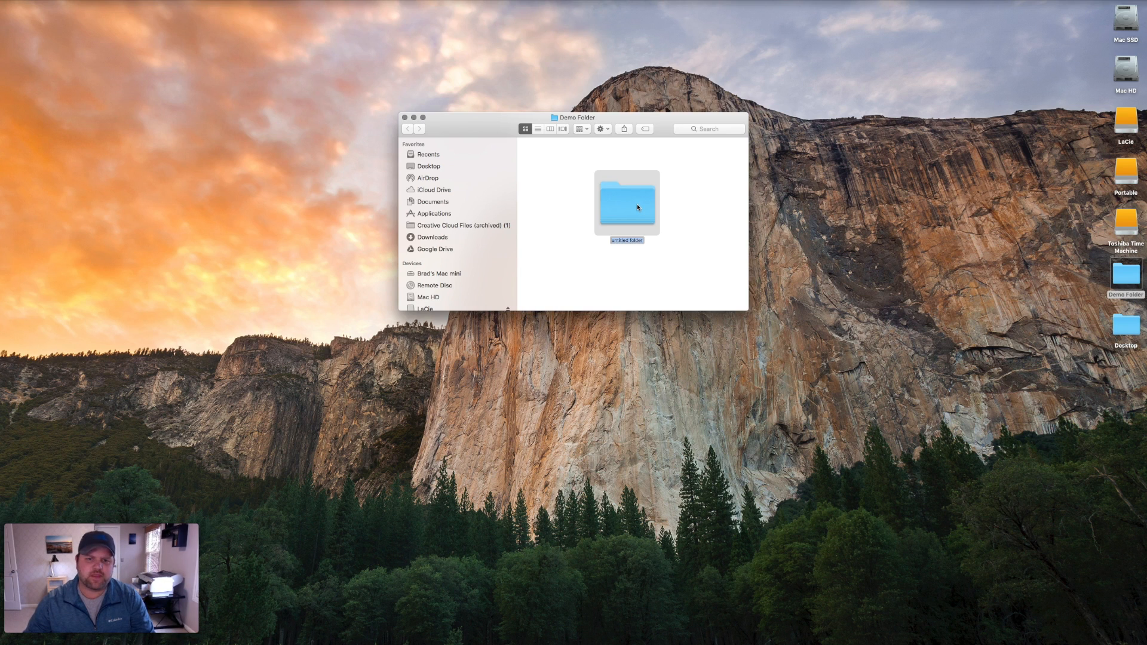
text(Social Media)
key(Return)
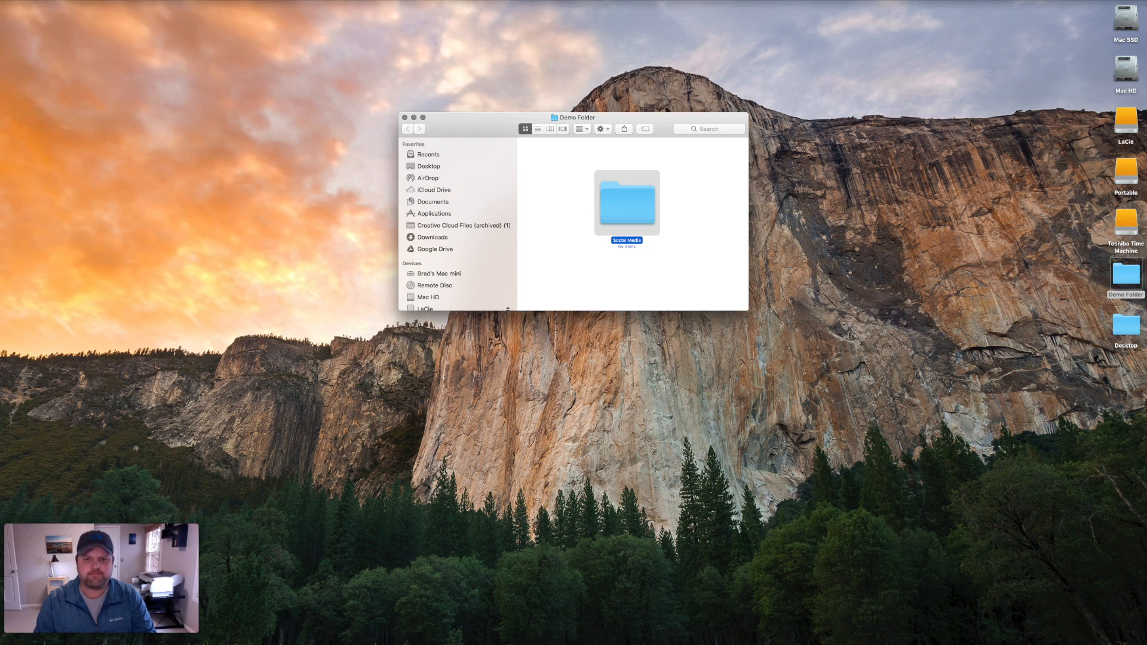
Add a second subfolder named "Website" inside Demo Folder
right_click(711, 187)
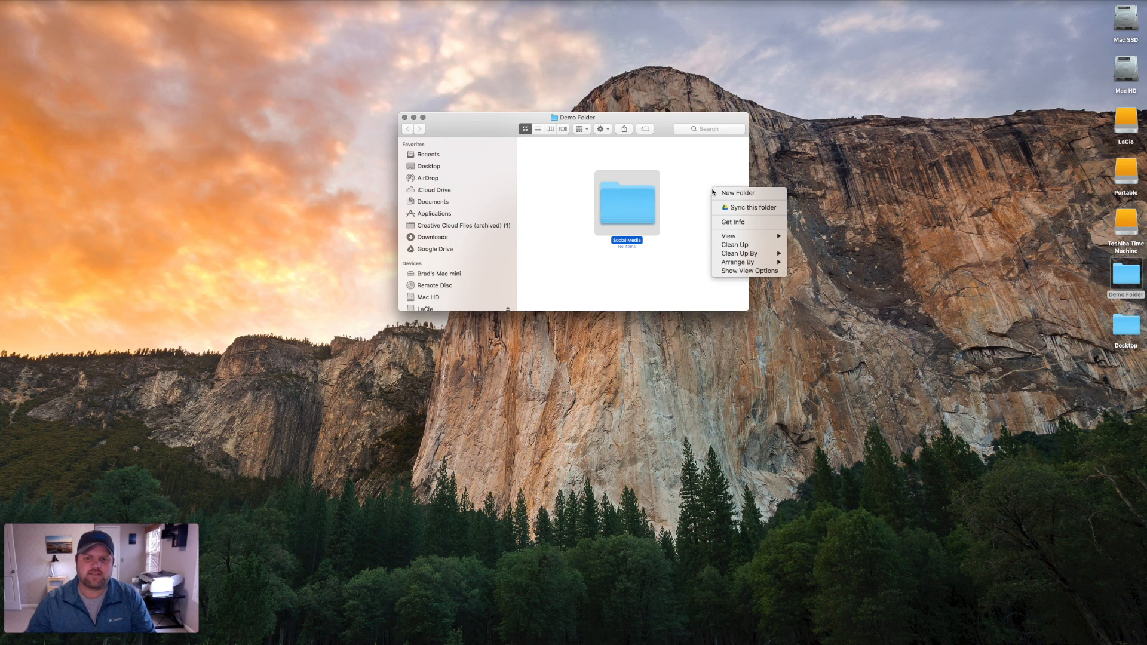
click(726, 190)
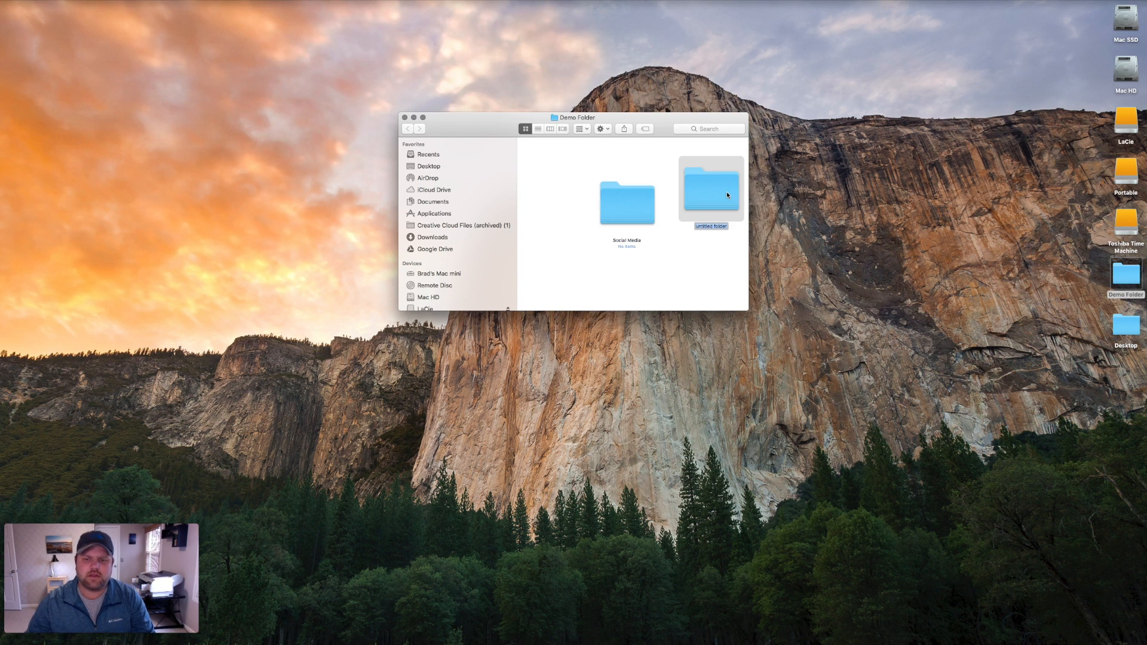
text(Website)
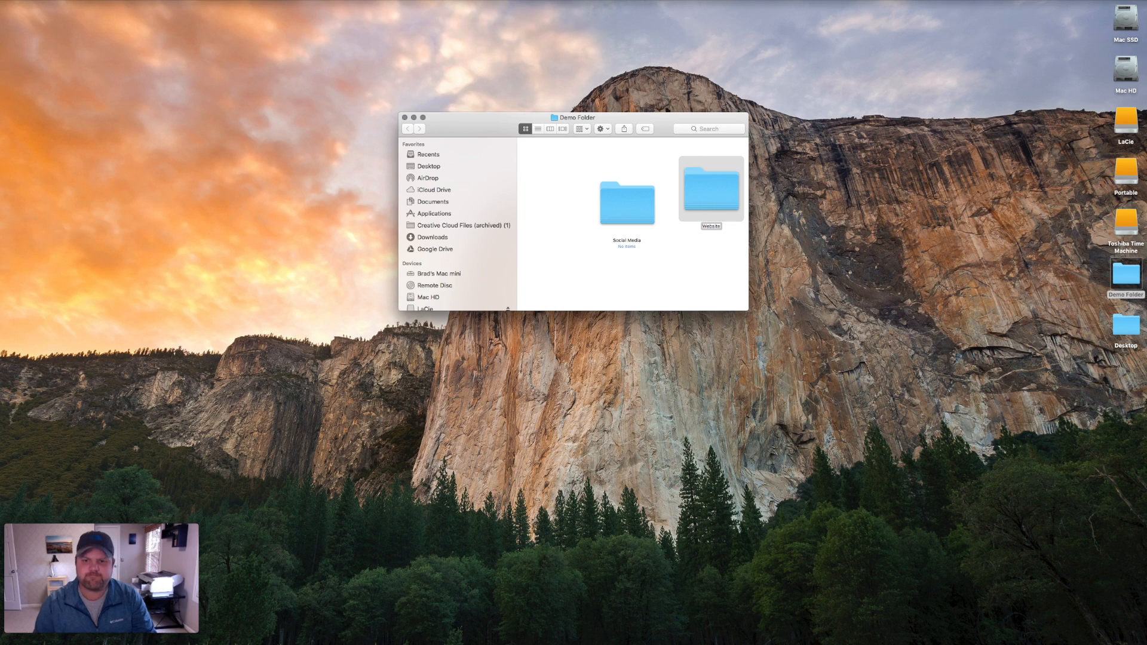
key(Return)
Add a third subfolder named "DNG Backups" inside Demo Folder and close the folder window
right_click(661, 290)
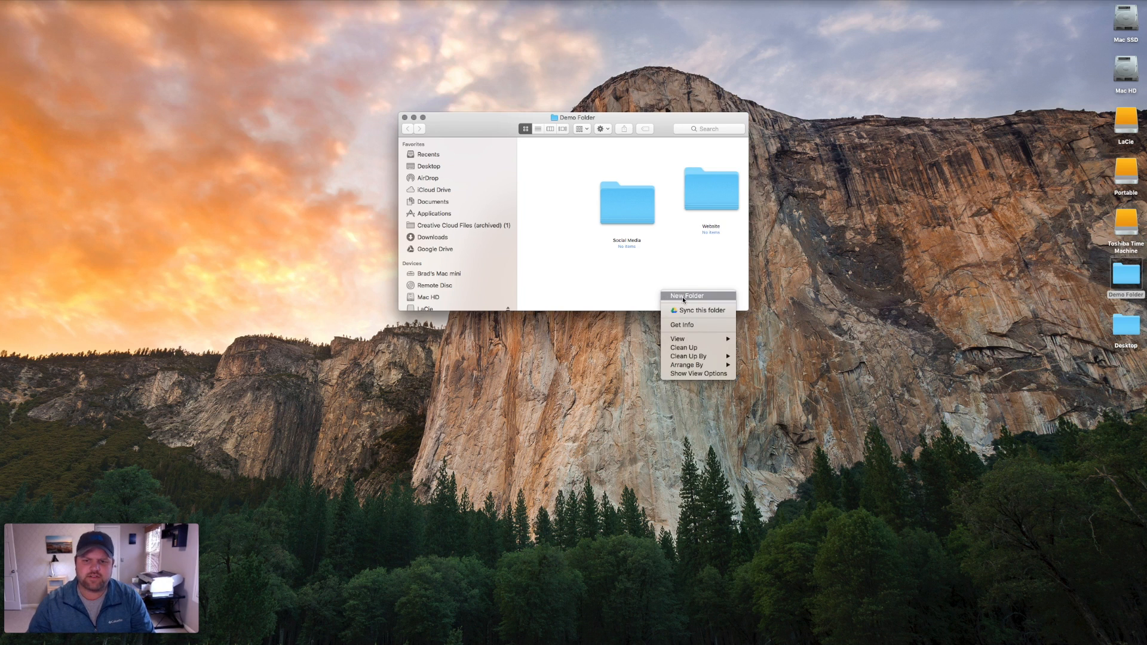
click(682, 296)
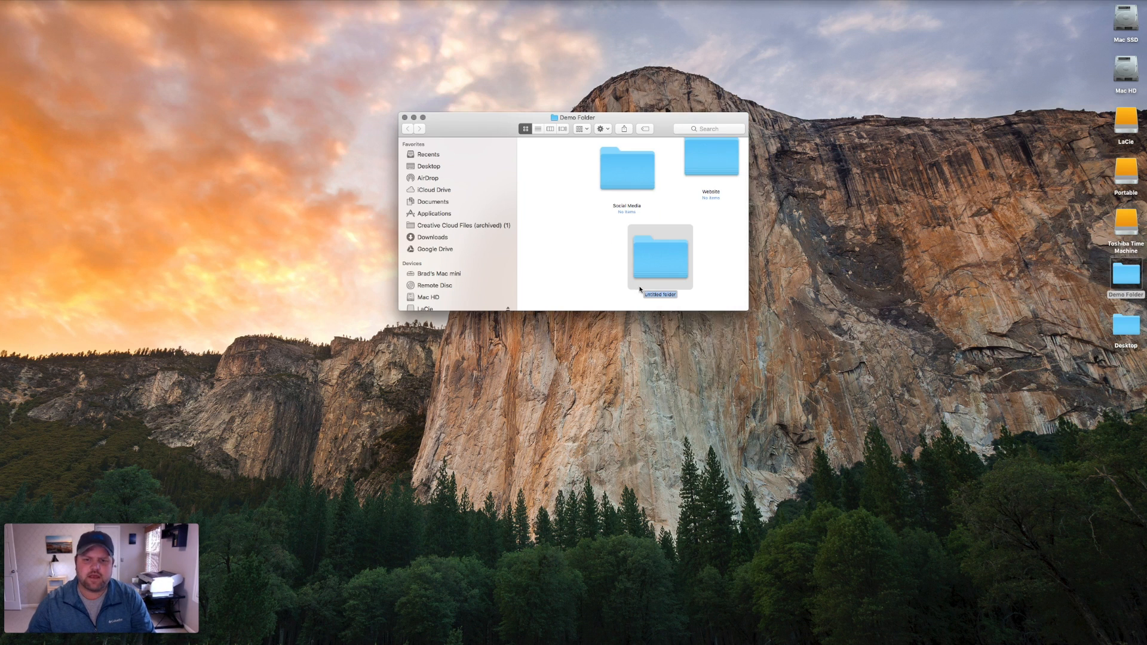
text(DNG Backu)
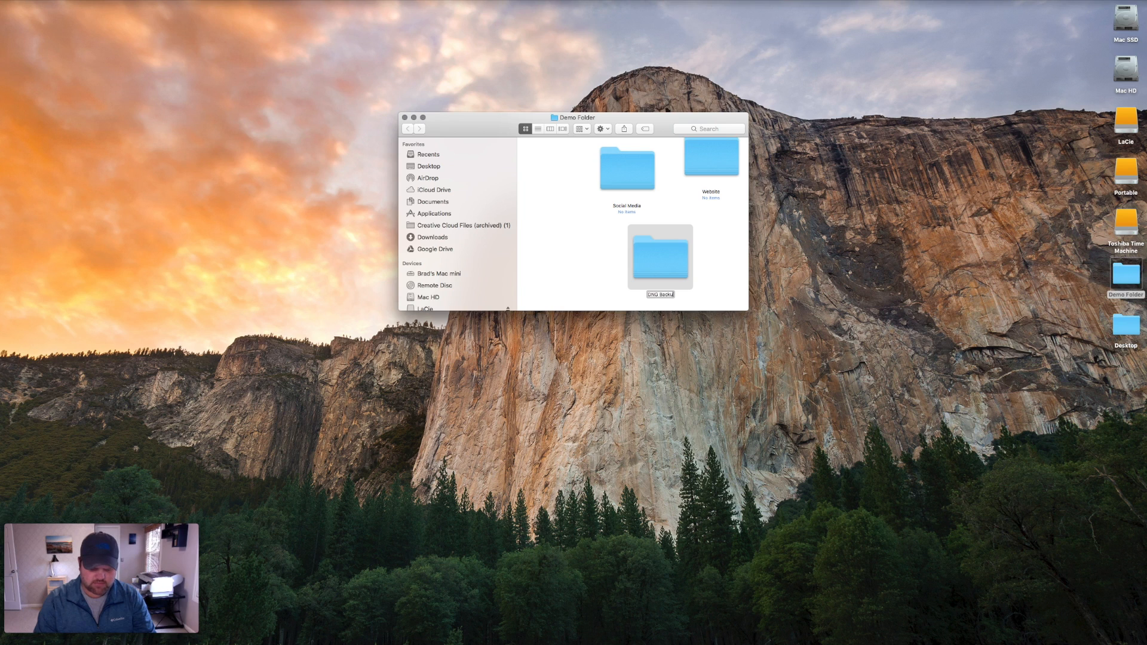
text(ps)
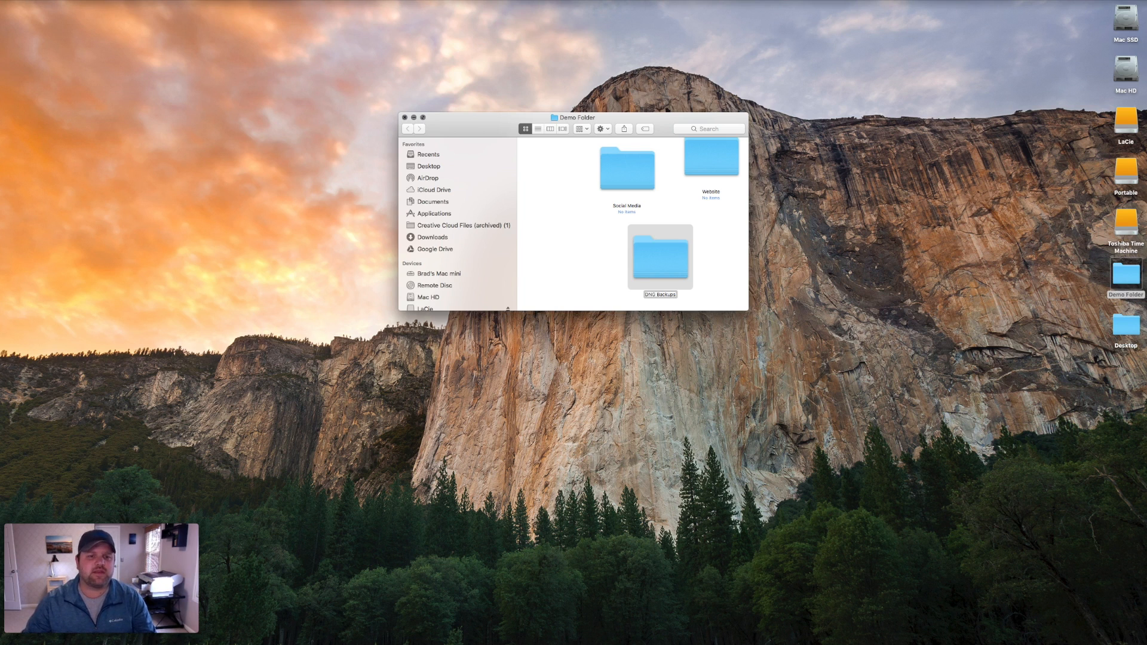
key(super+w)
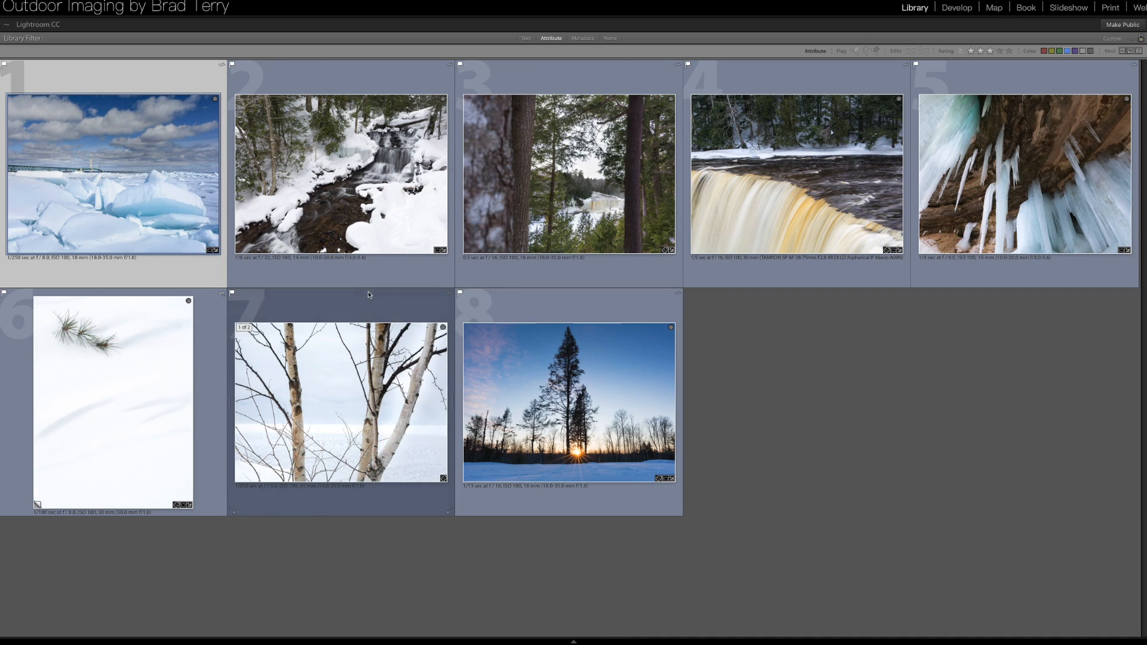
In Lightroom, start exporting the first photo (blue ice) and set the desktop's Demo Folder/Website folder as the export destination
right_click(149, 187)
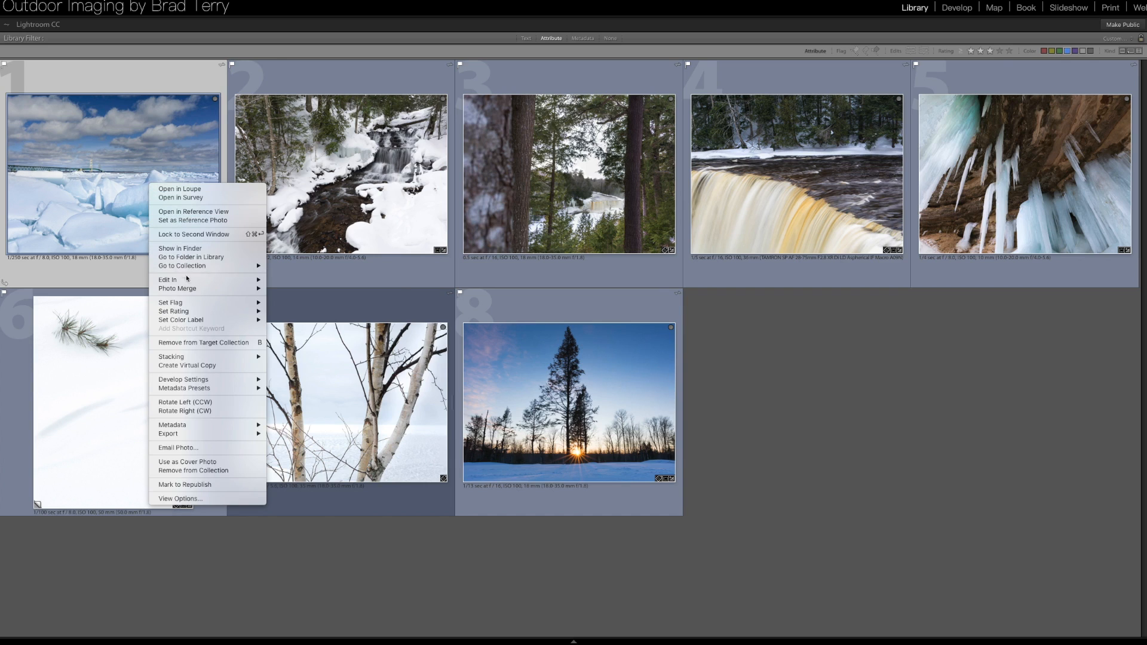
mouse_move(188, 283)
mouse_move(193, 426)
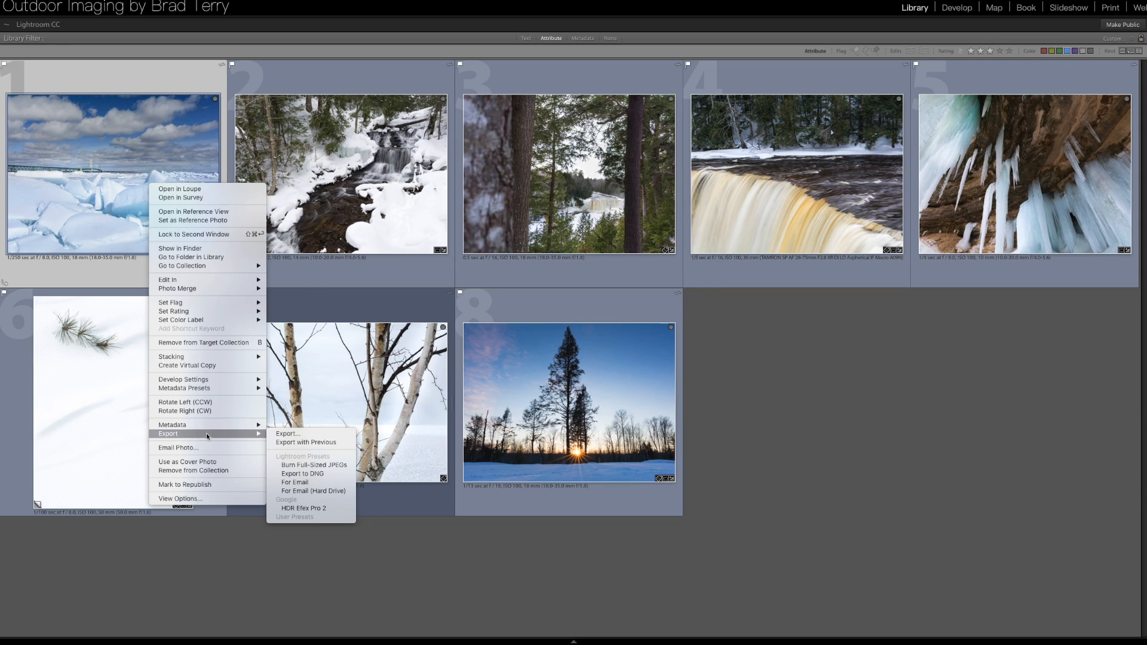
click(287, 436)
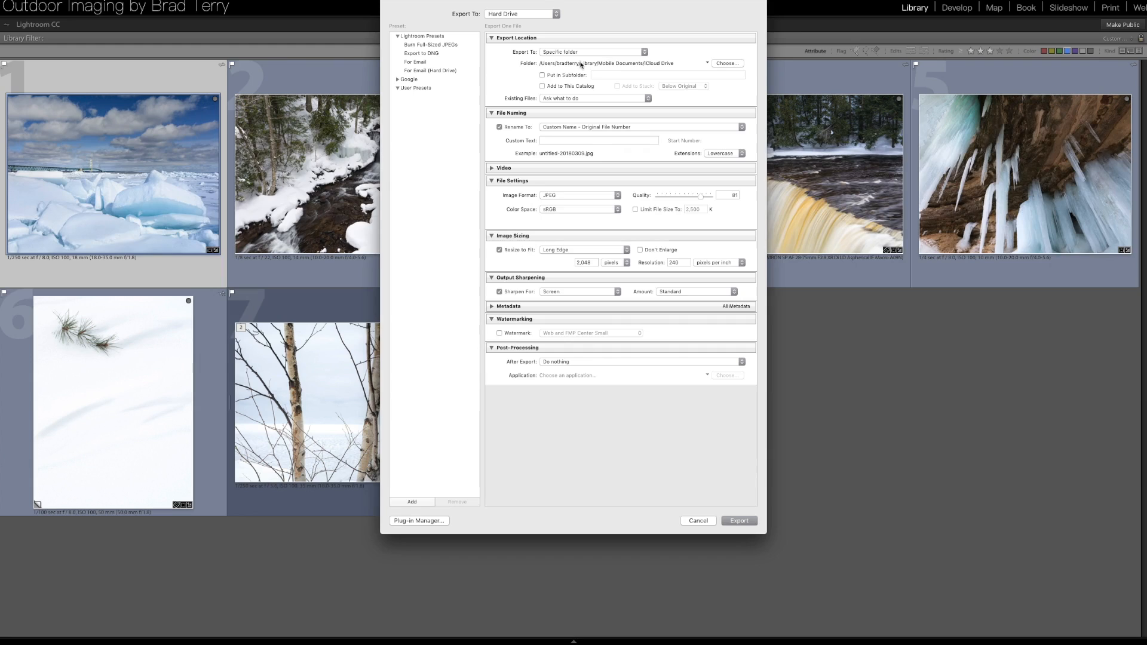
click(729, 64)
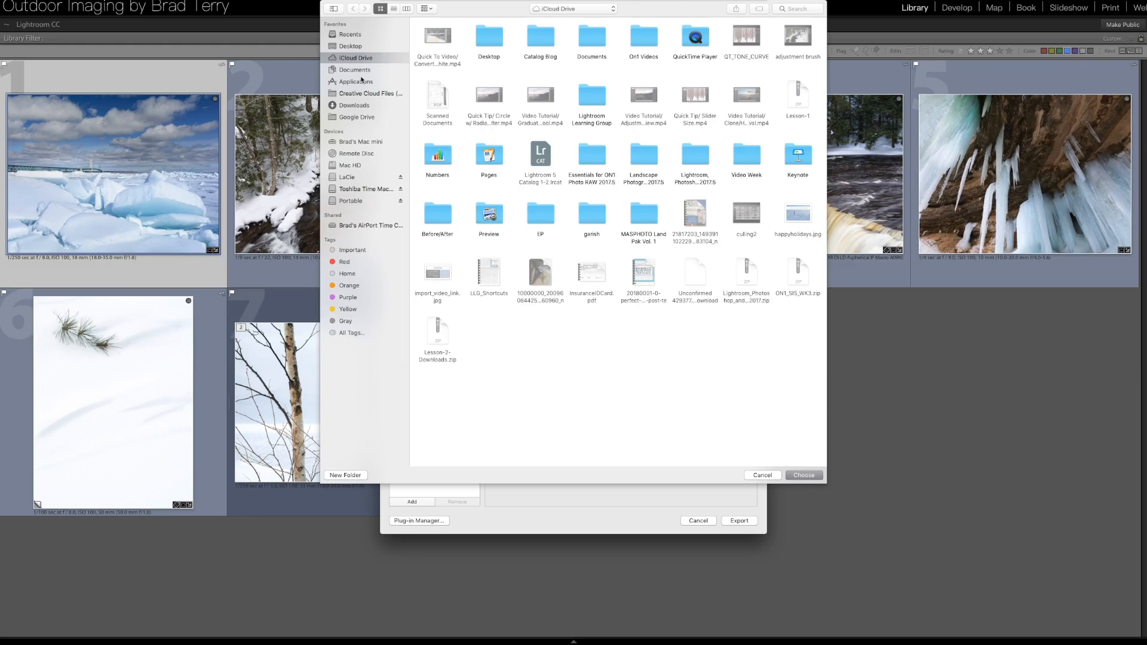
click(355, 47)
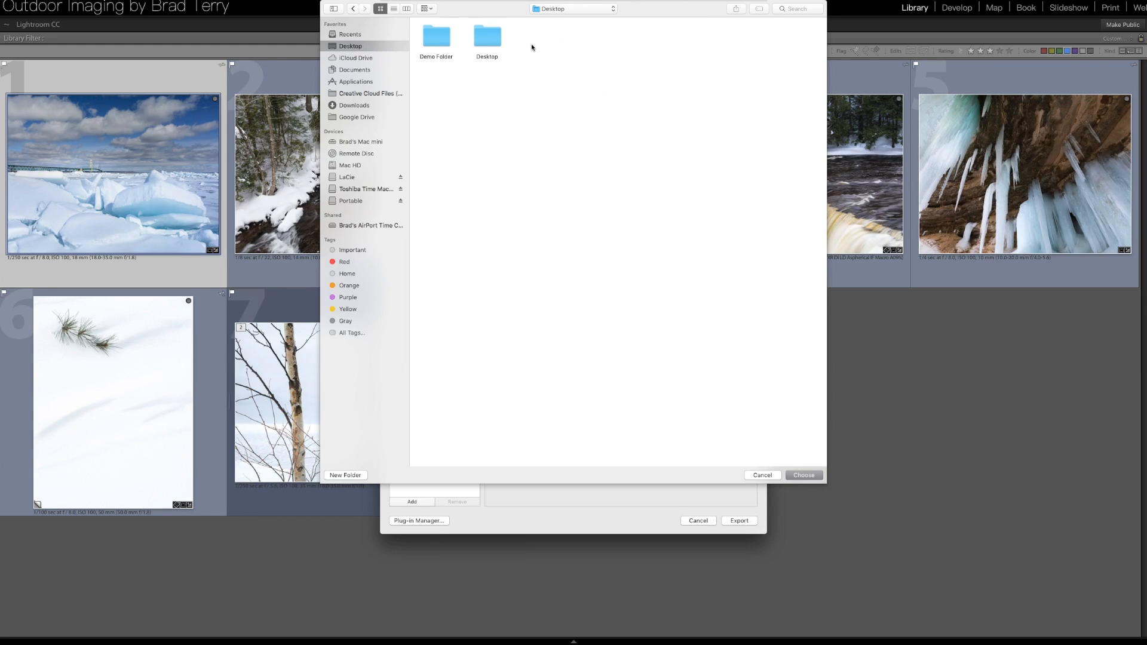
double_click(432, 43)
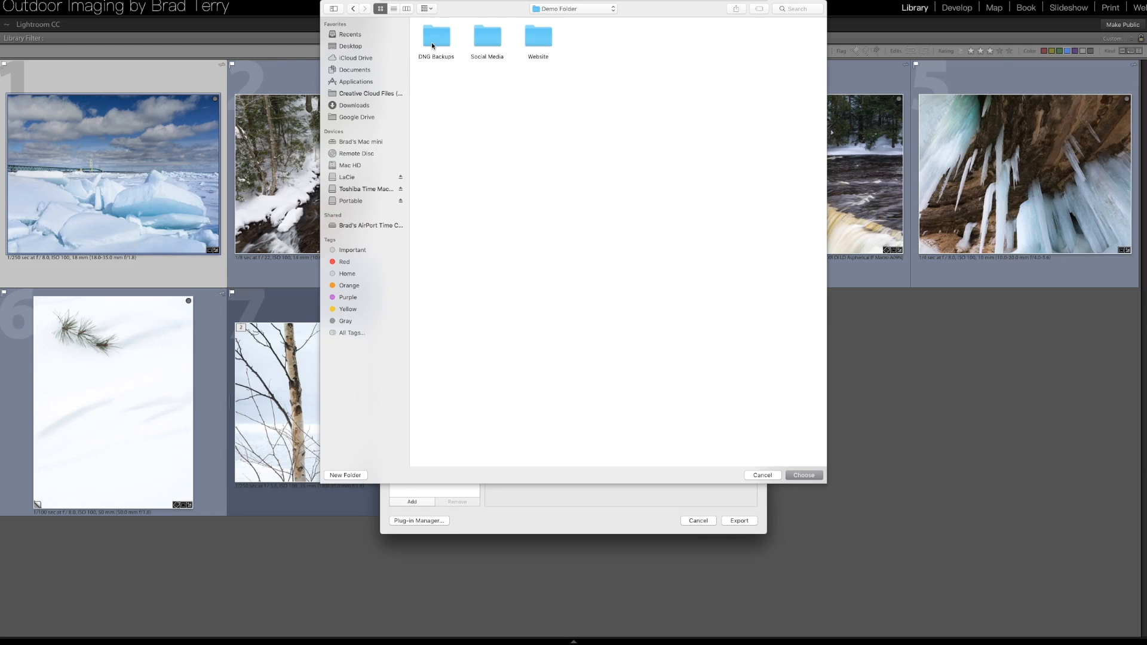
click(542, 43)
click(803, 474)
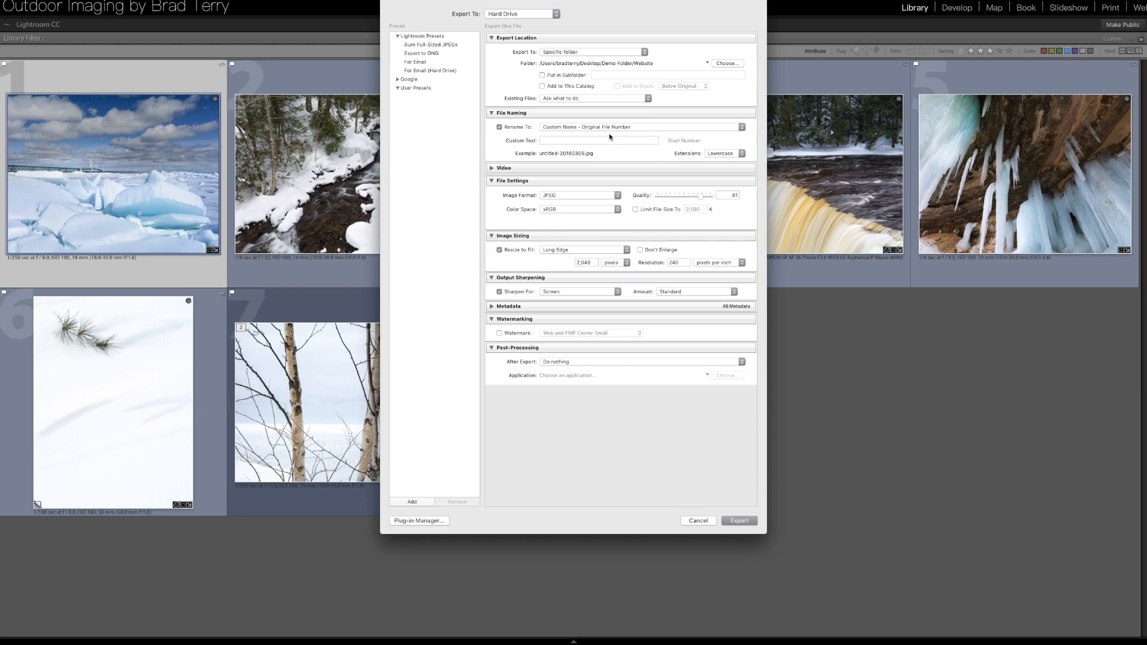
Set the export's custom text to "website" and build a filename template of Custom Text, an underscore and Date (Month DD, YYYY)
click(570, 141)
text(website)
click(742, 128)
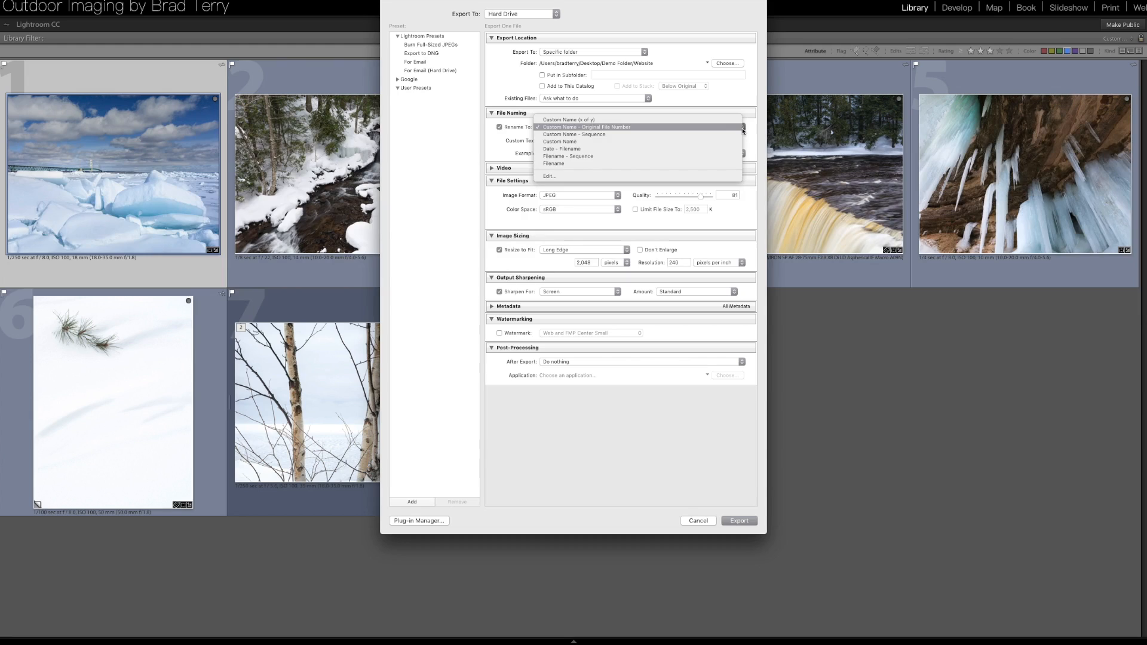
click(609, 178)
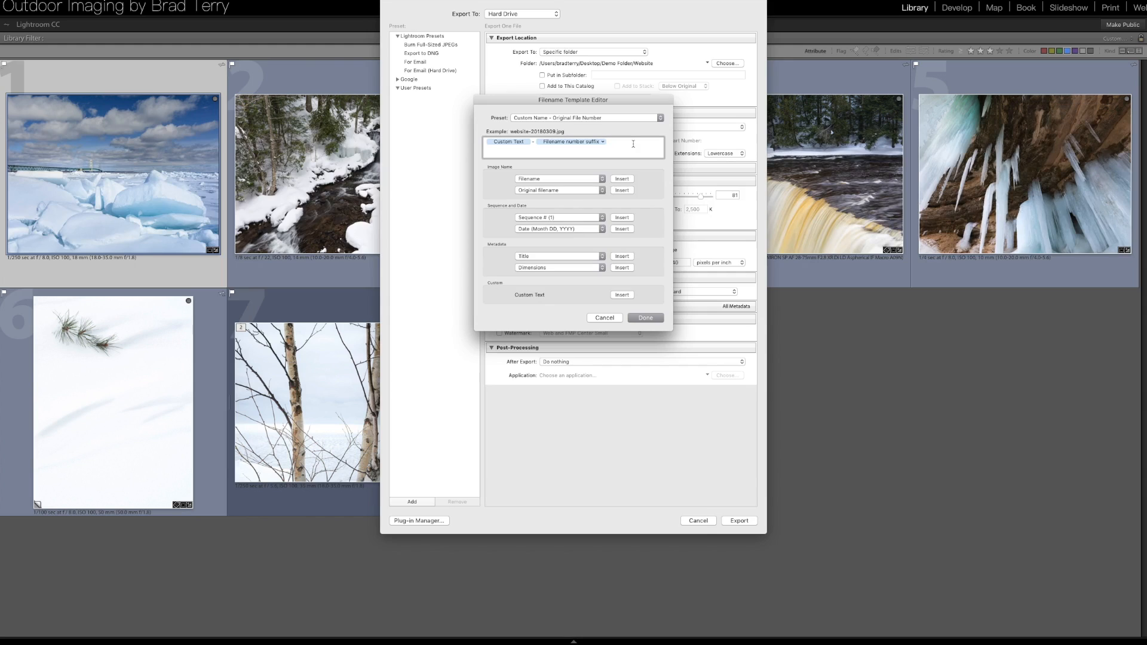
key(BackSpace)
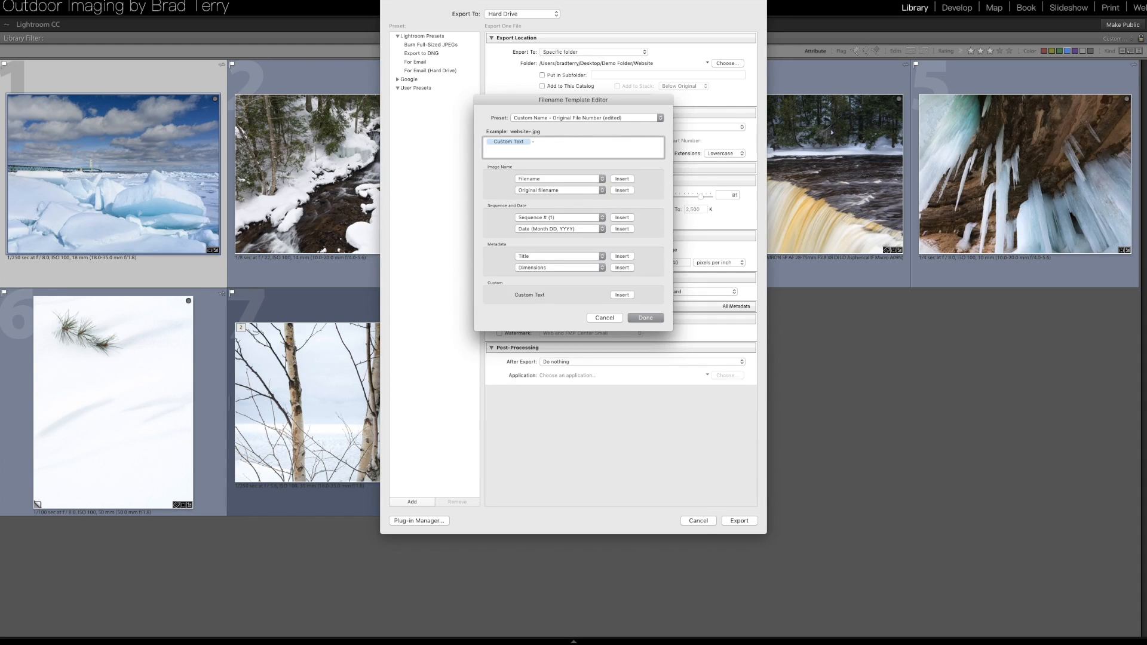
key(BackSpace)
text(_)
click(622, 229)
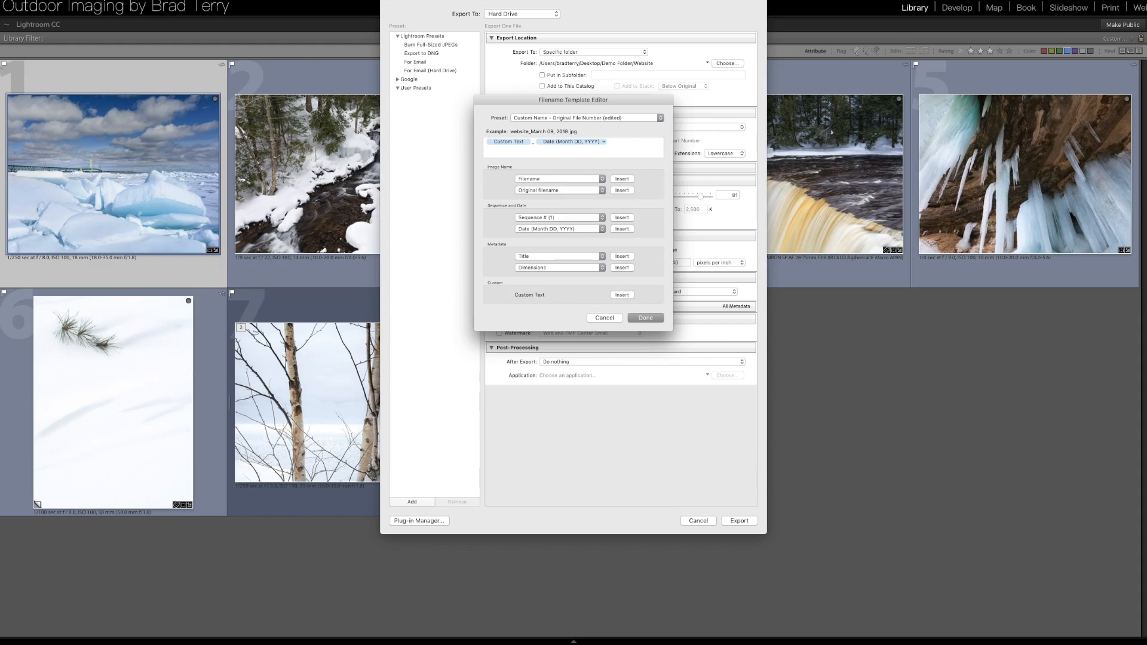
key(Return)
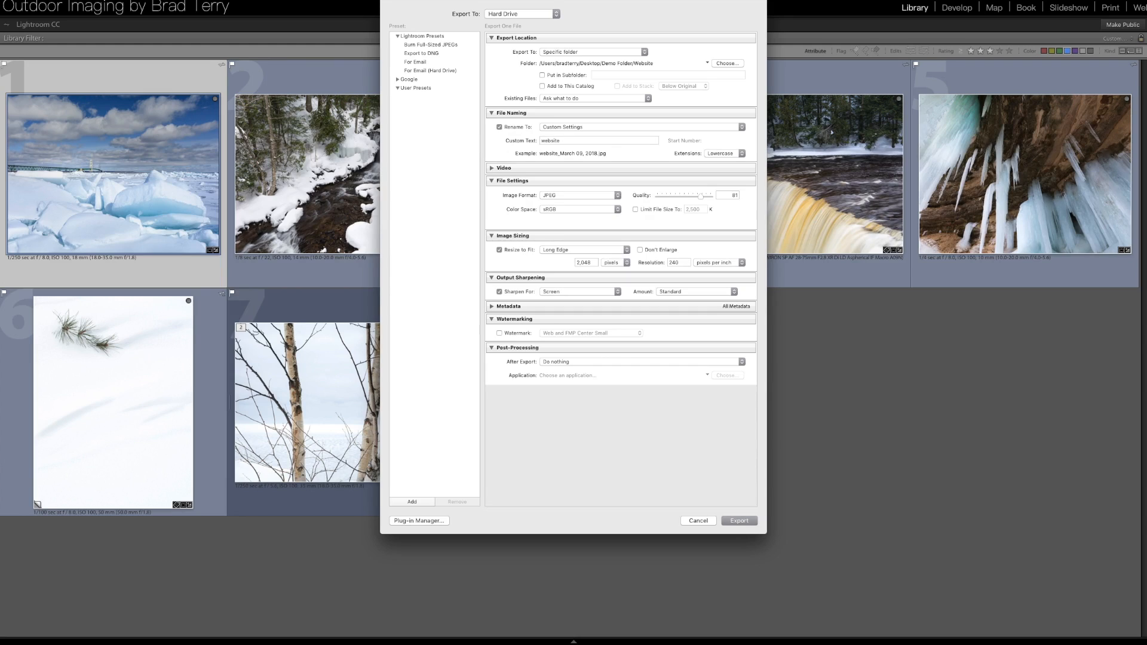
Set the export's long edge to 1,024 pixels and its resolution to 144 pixels per inch
click(586, 262)
text(1,024)
key(Tab)
text(144)
Save the export settings as a user preset named "Website" and export the photo
click(412, 502)
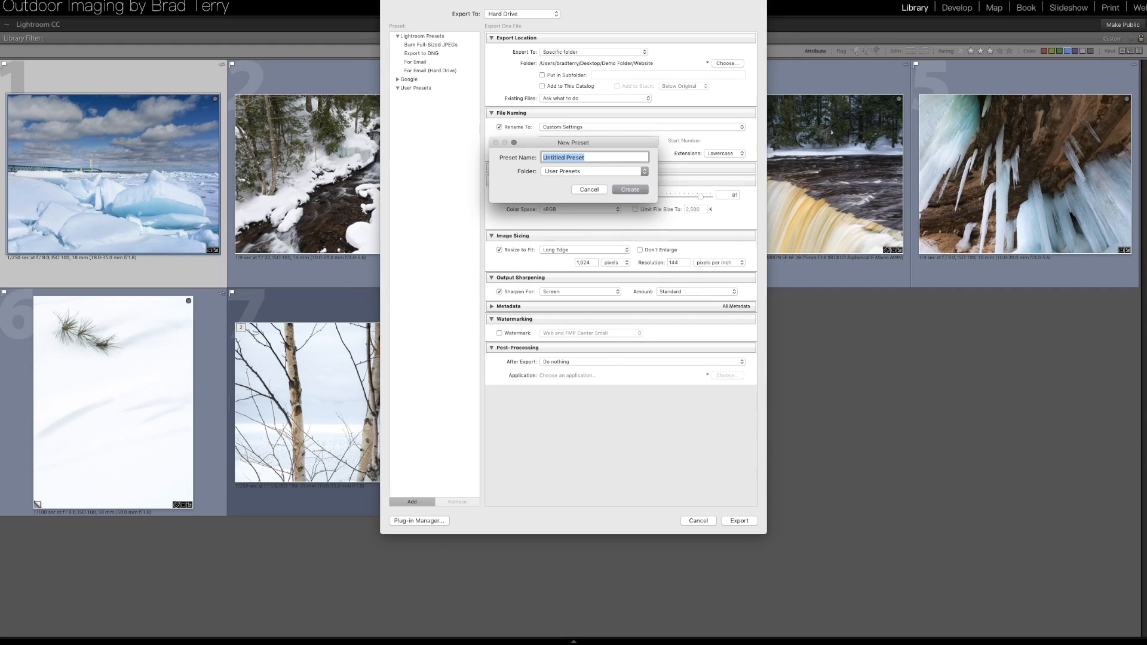
text(Website)
key(Return)
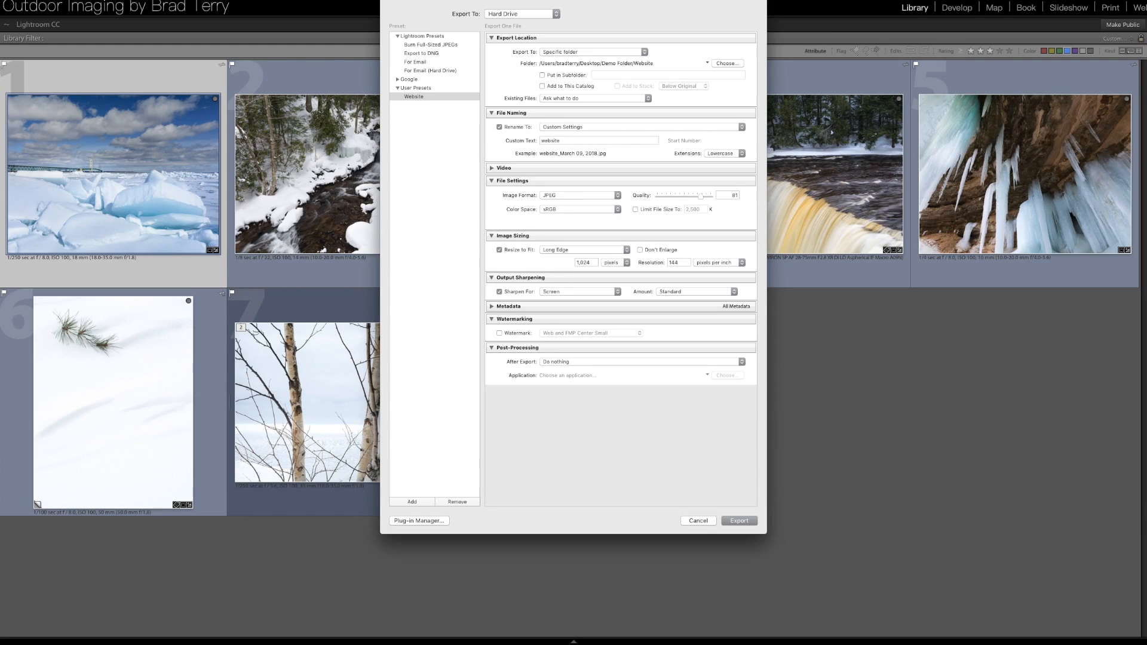
key(Return)
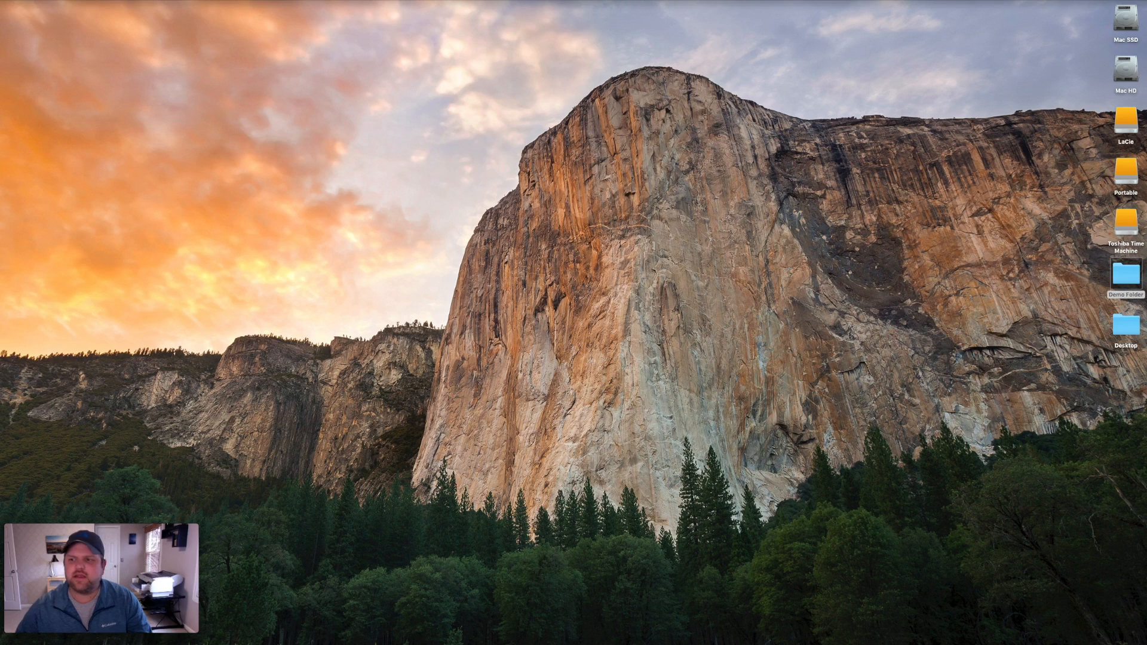
Switch to Finder, check the exported photo in Demo Folder's Website subfolder, and return to Demo Folder
double_click(1120, 279)
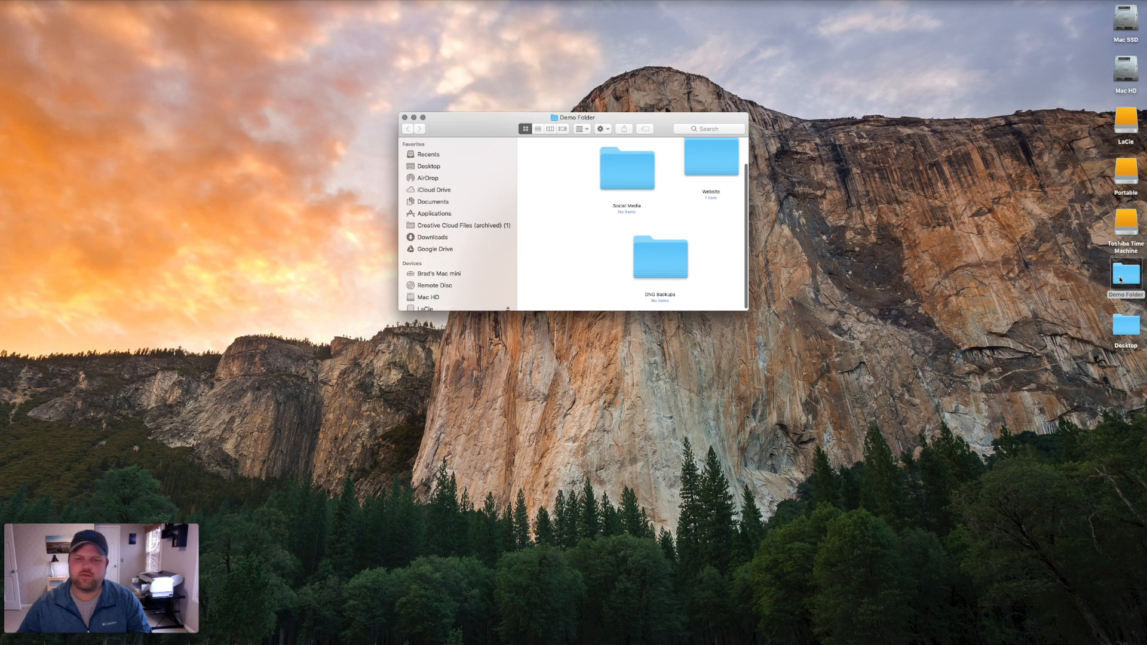
double_click(724, 158)
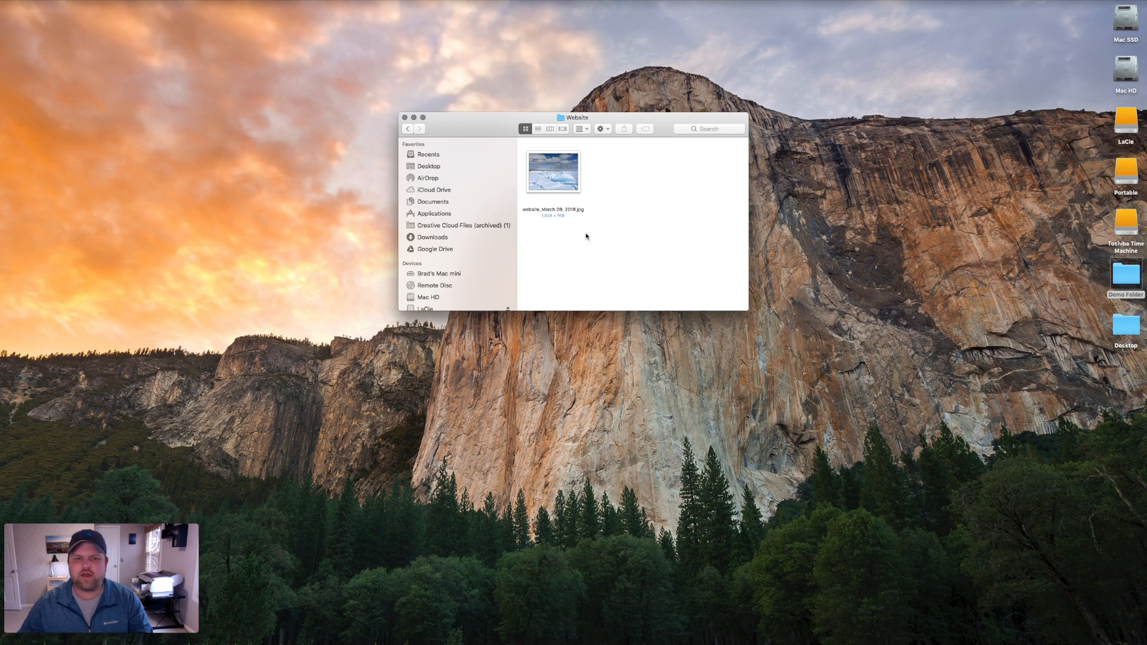
click(410, 128)
Clean up the subfolders in Demo Folder into alphabetical order and close the folder window
right_click(552, 210)
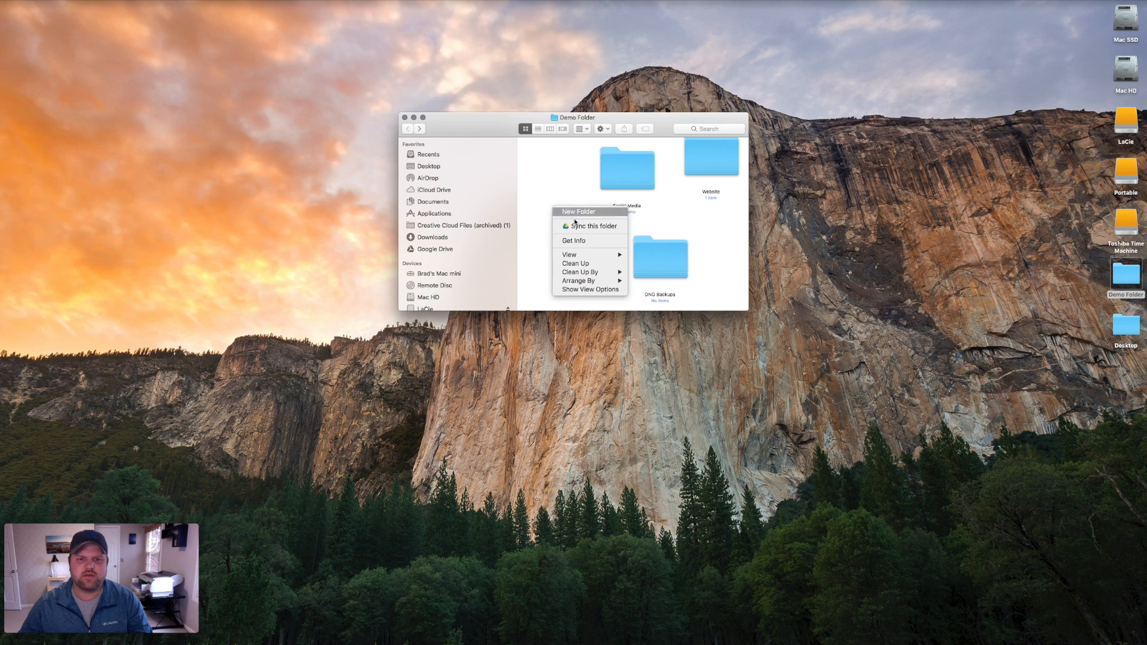
click(584, 264)
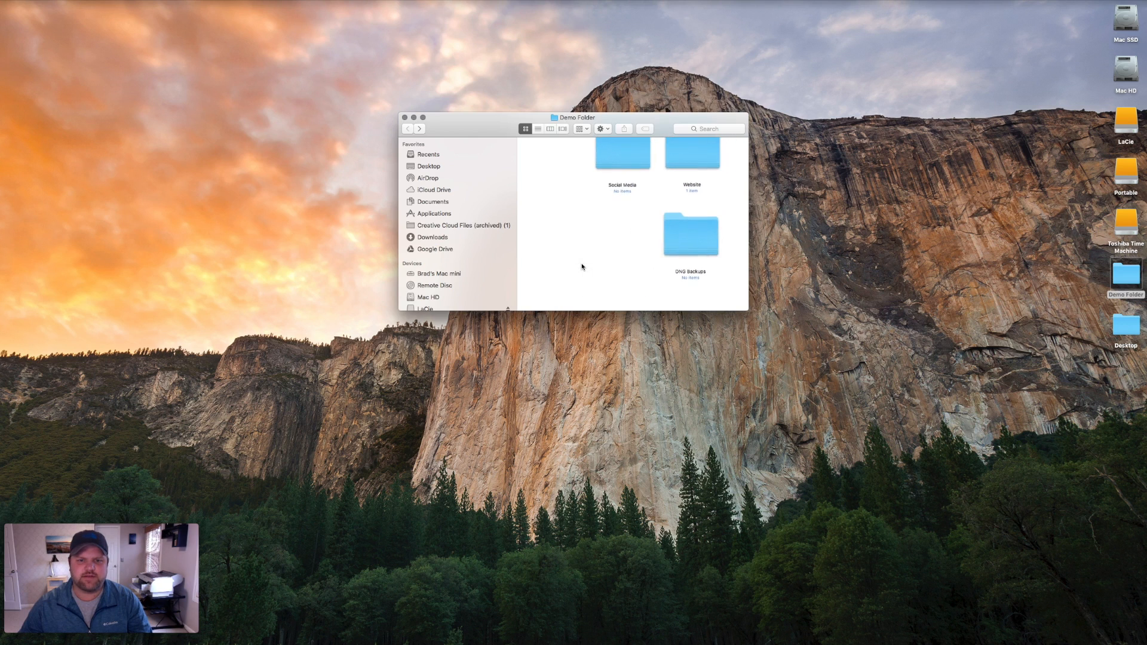
right_click(583, 244)
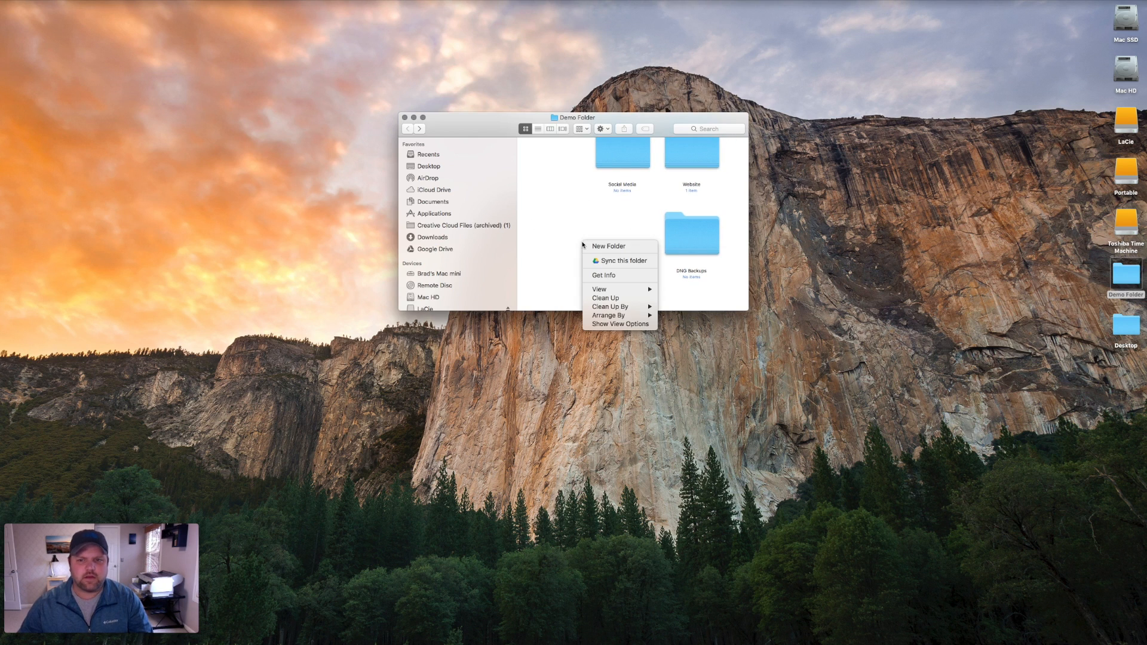
mouse_move(611, 308)
click(697, 307)
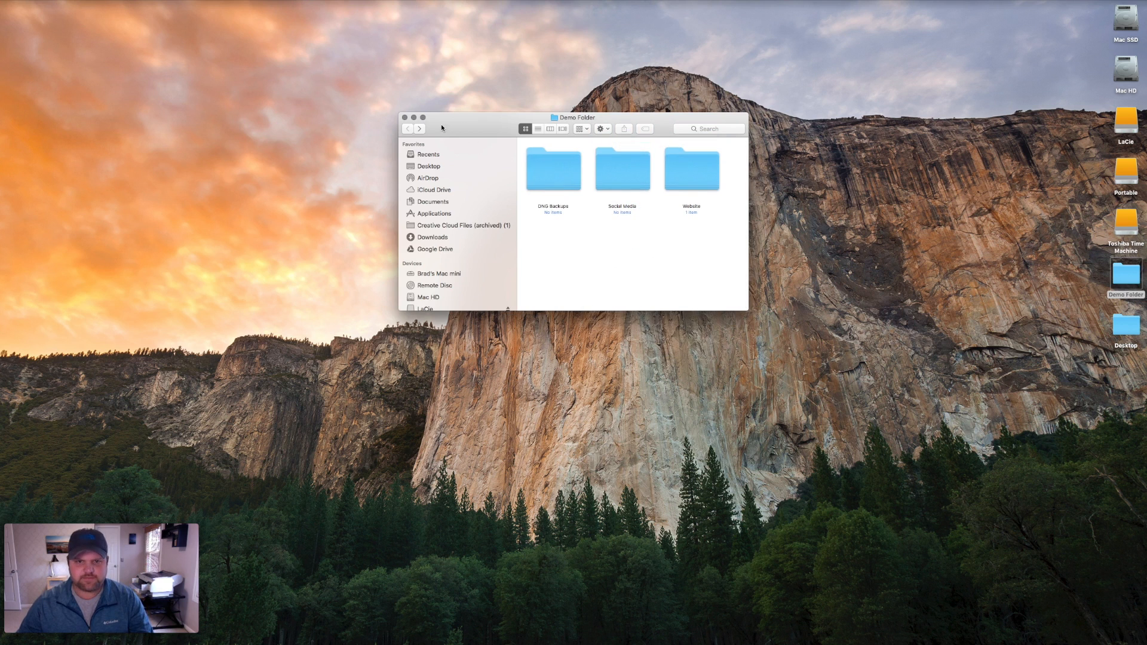
click(404, 117)
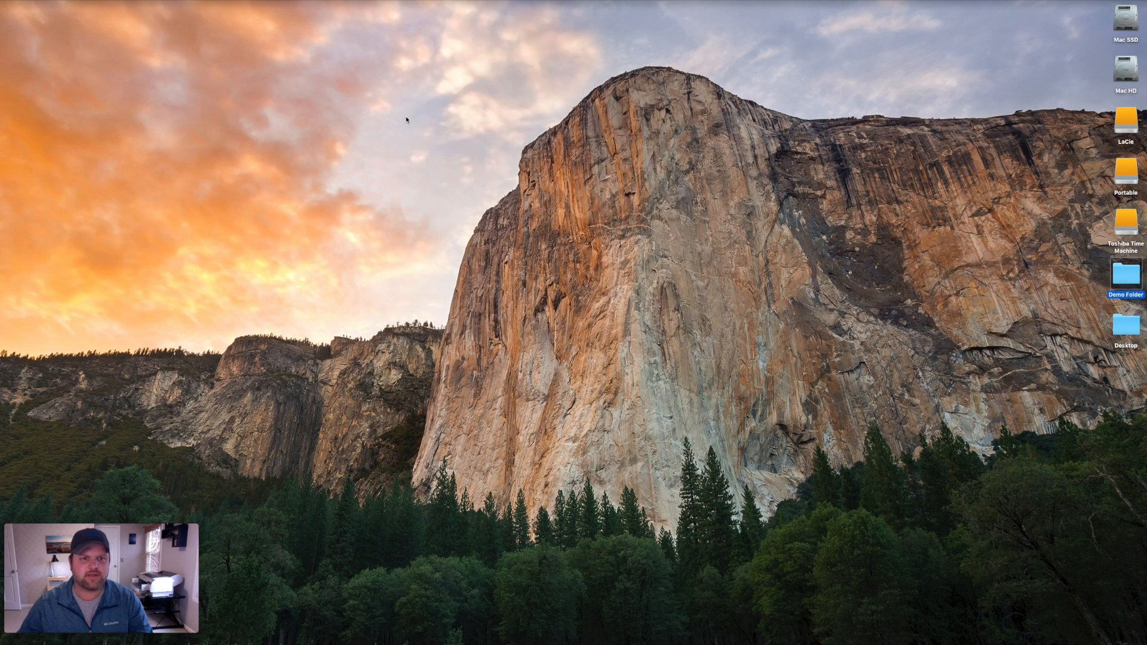
Switch to Lightroom, select all the photos and export them with the Website user preset, overwriting the existing file
key(ctrl+Right)
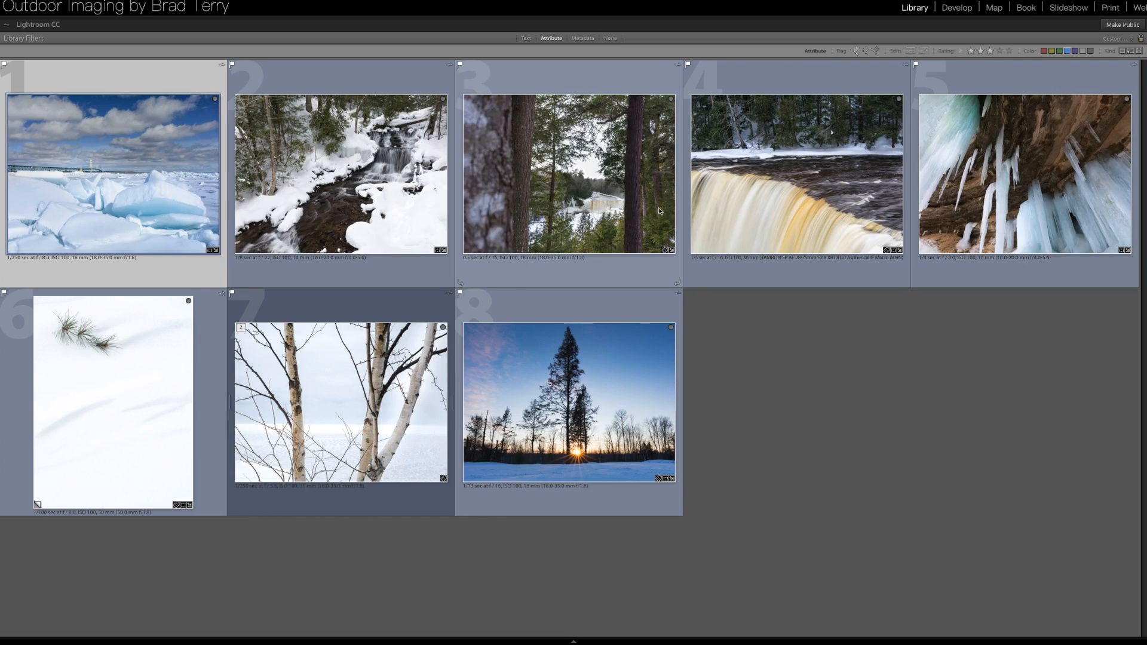
key(ctrl+a)
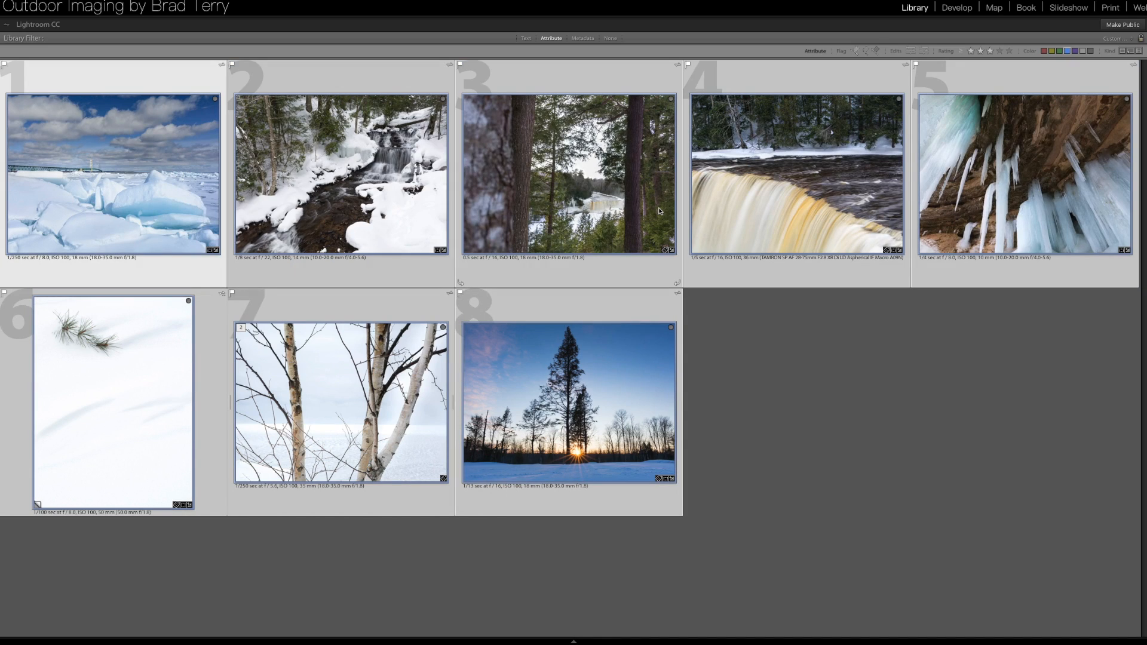
right_click(358, 162)
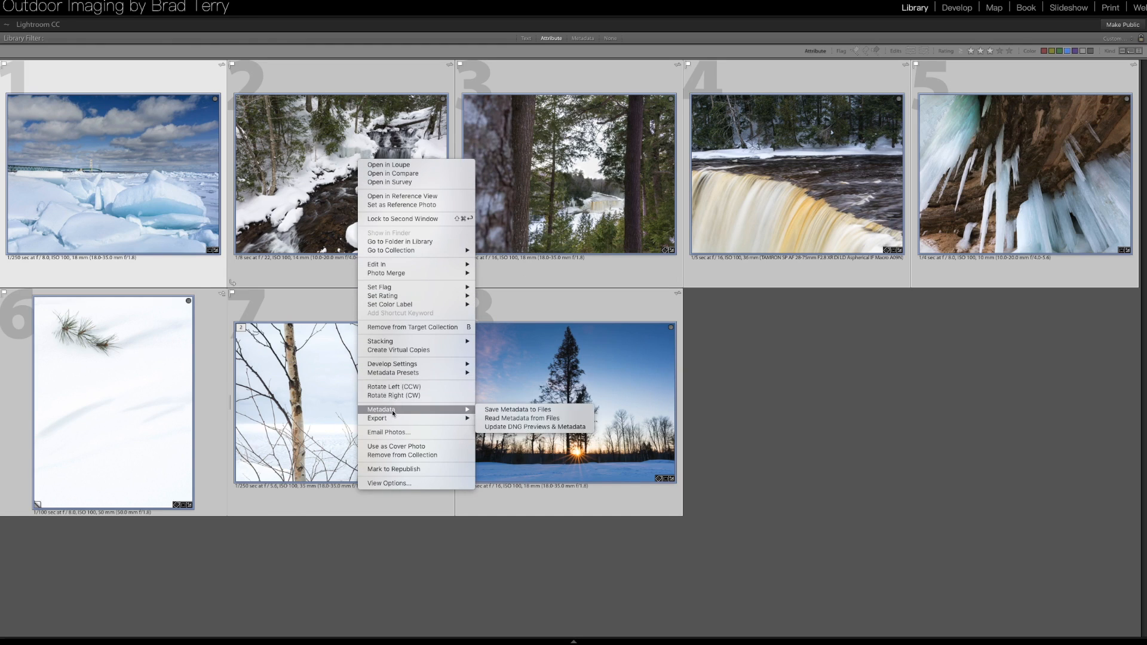
mouse_move(392, 419)
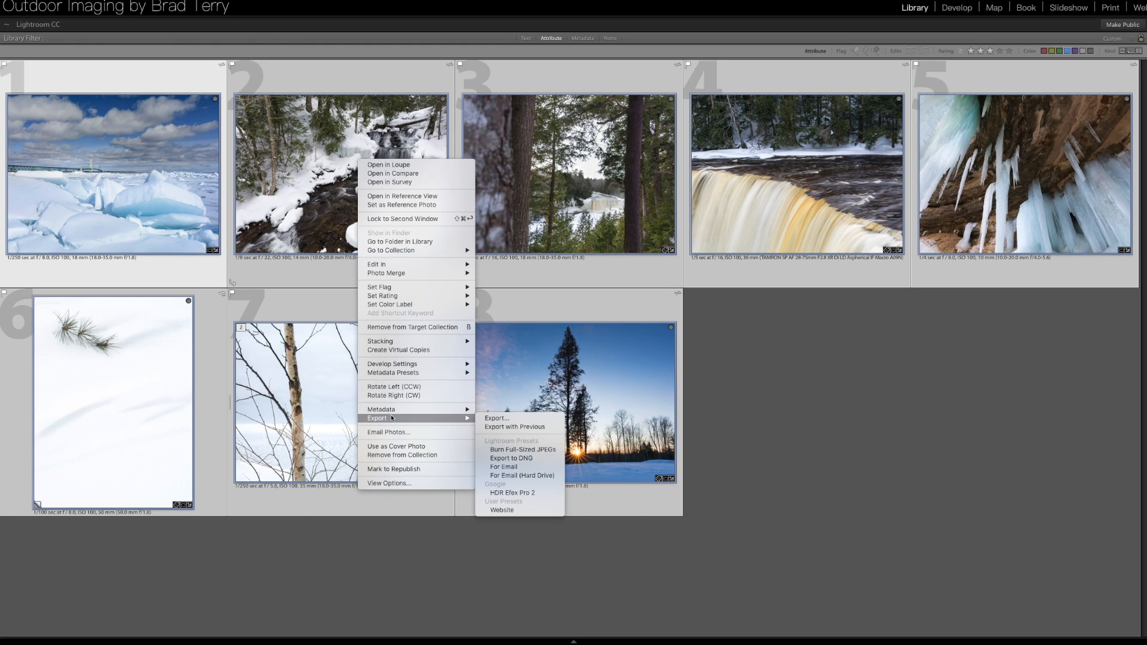
click(511, 512)
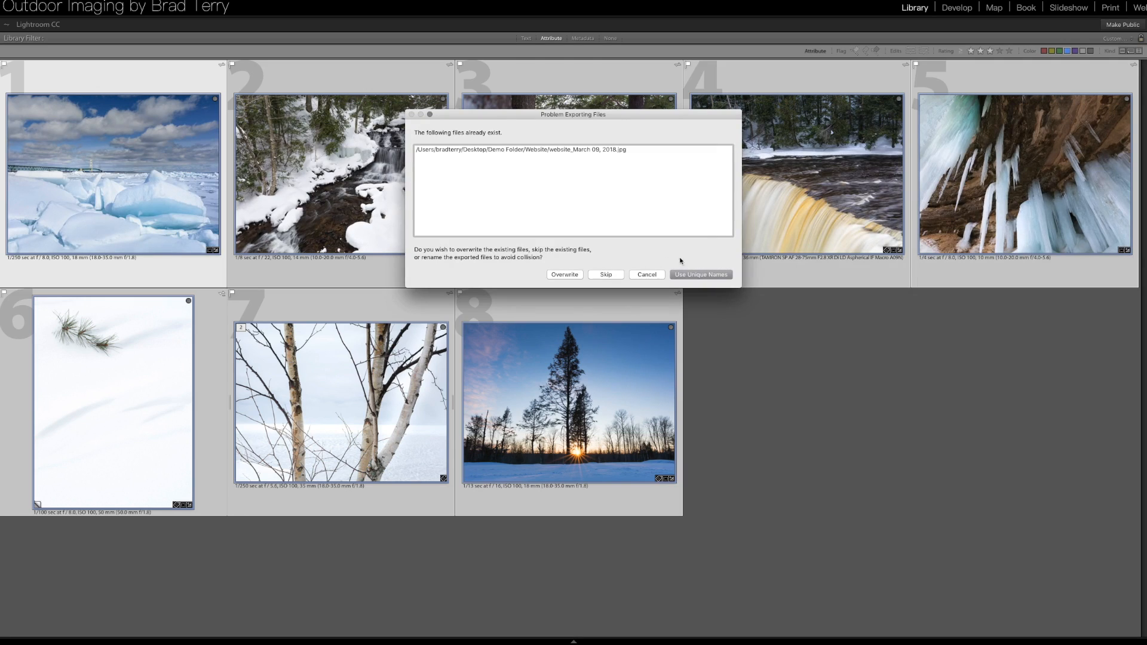
click(560, 274)
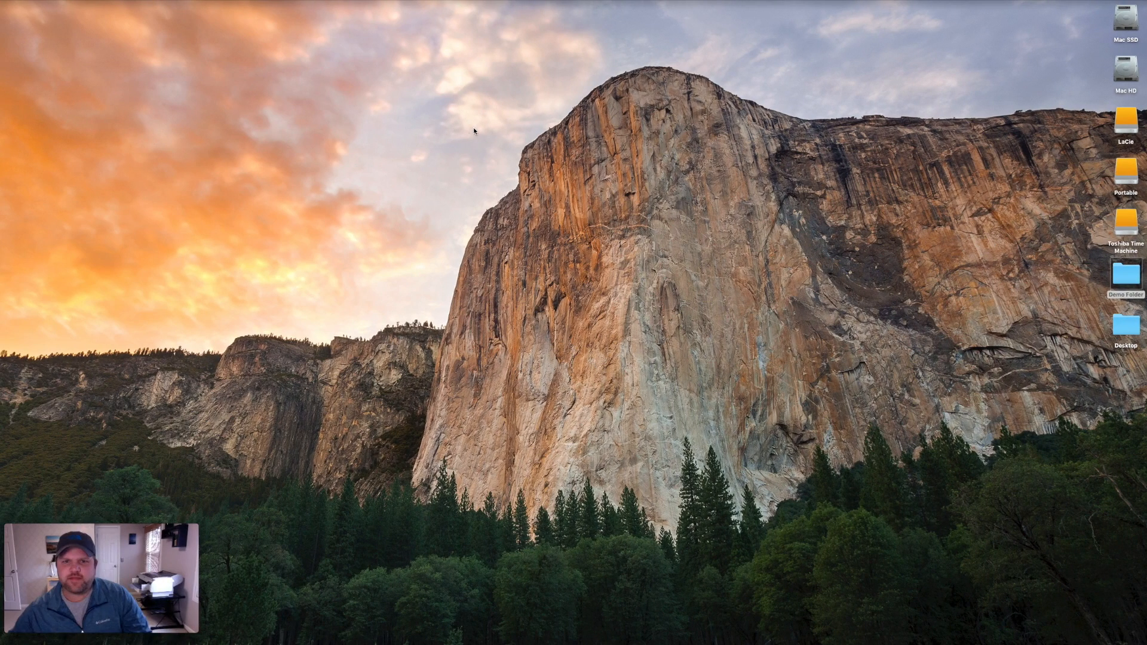
In Finder, look through the exported photos in Demo Folder's Website subfolder and close the folder window
double_click(1126, 277)
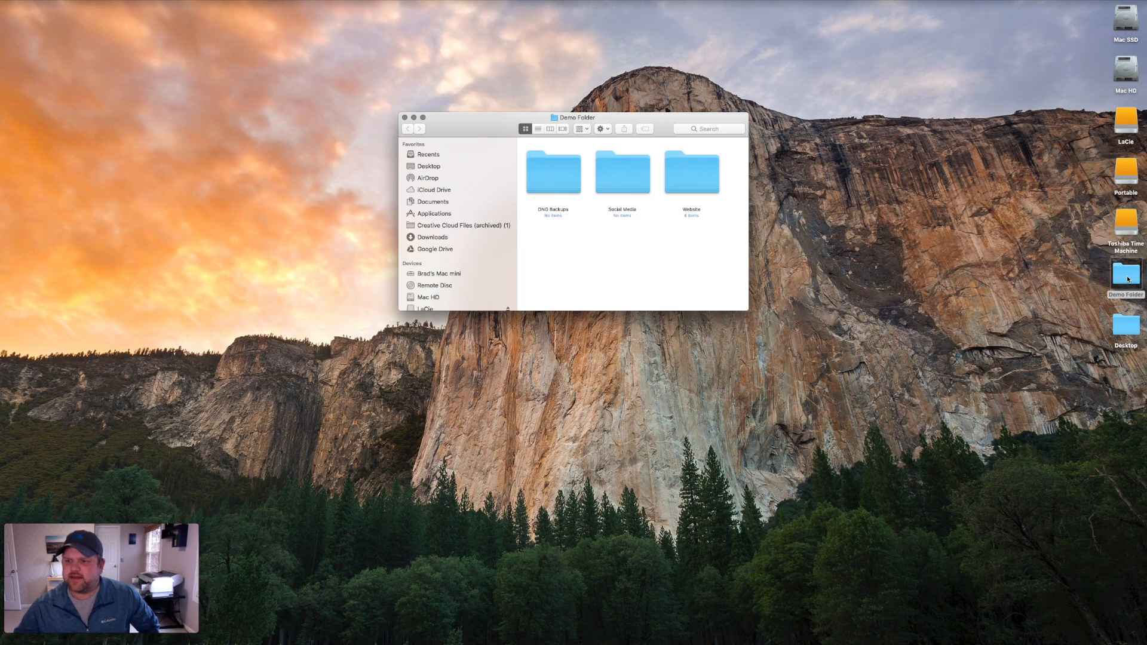
double_click(692, 174)
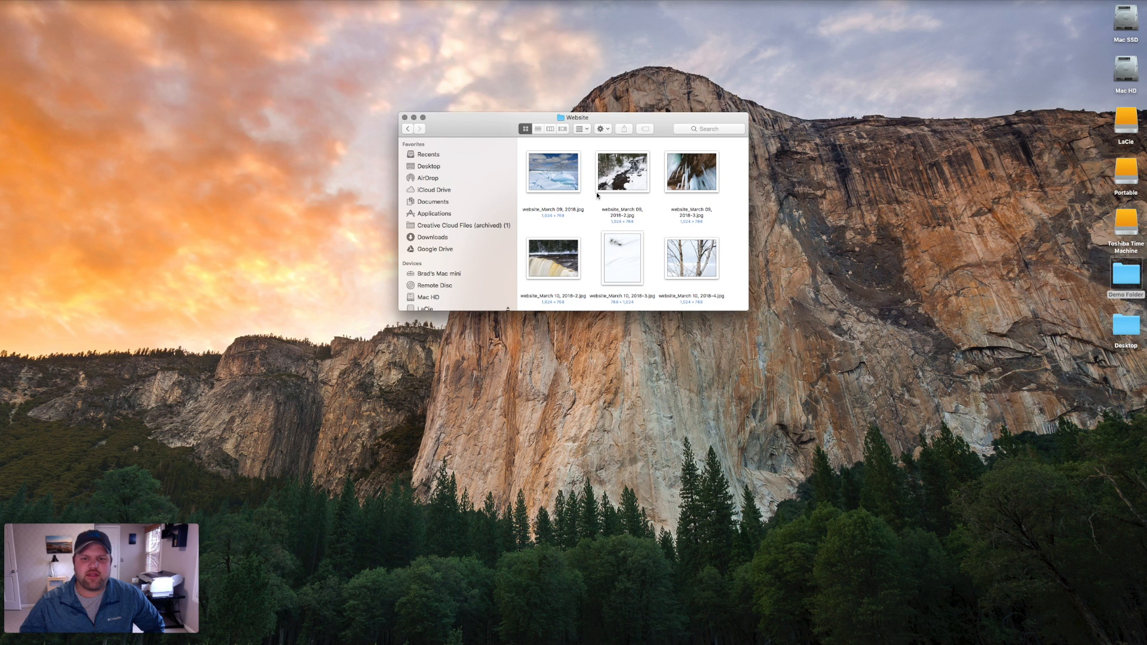
scroll(651, 232, down, 3)
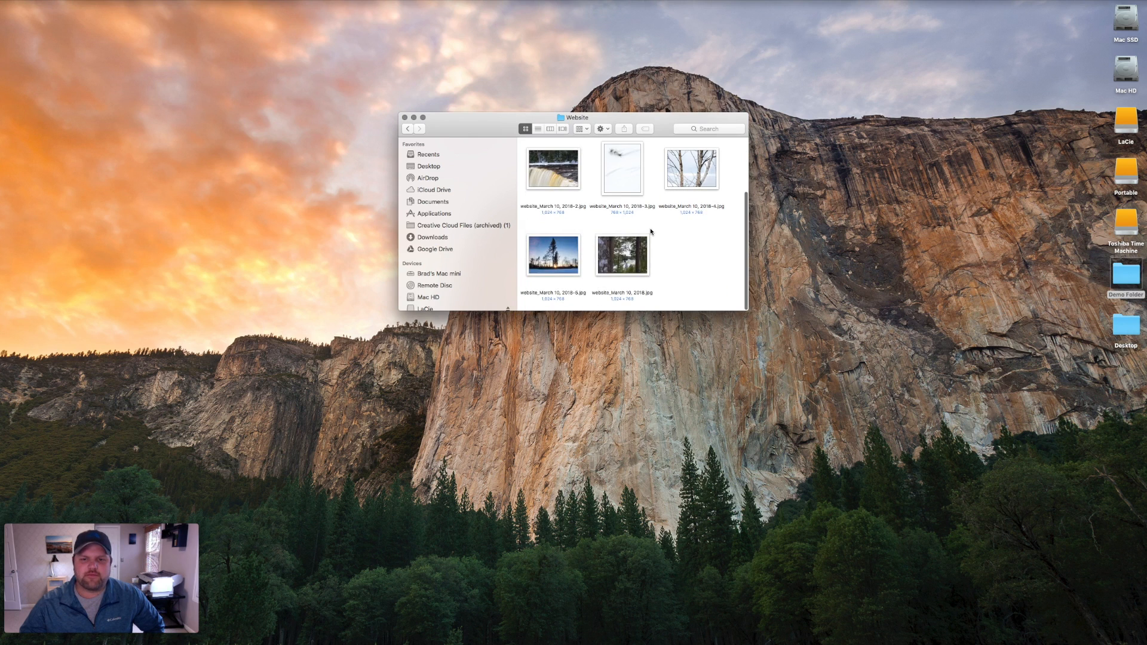
scroll(651, 232, up, 2)
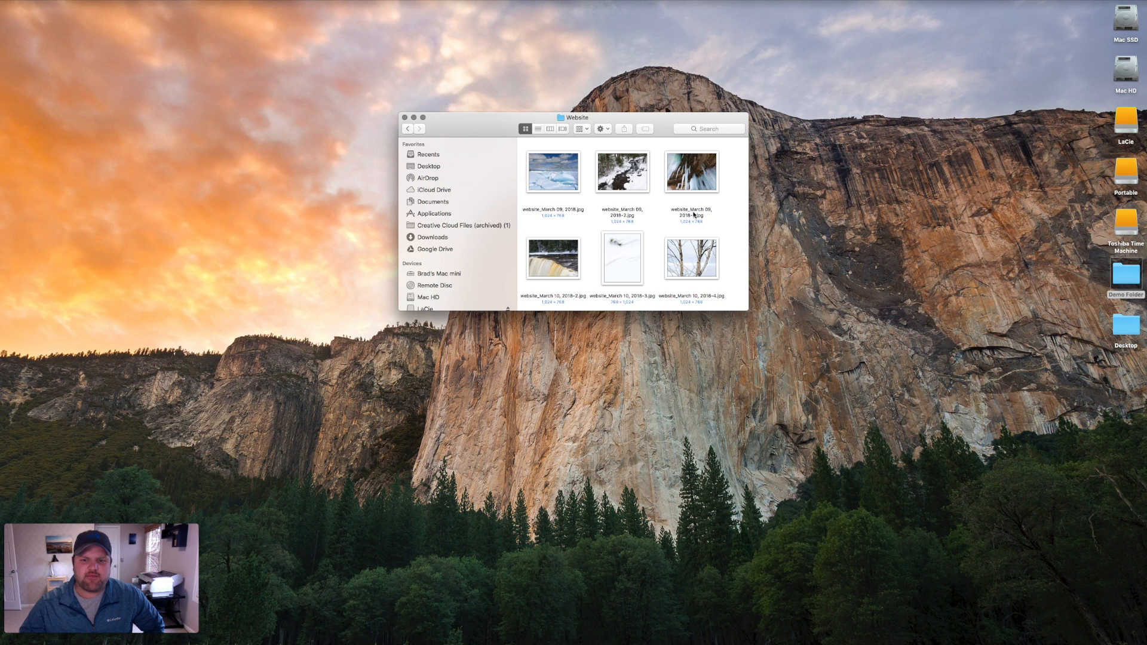
scroll(661, 209, down, 3)
scroll(597, 212, up, 2)
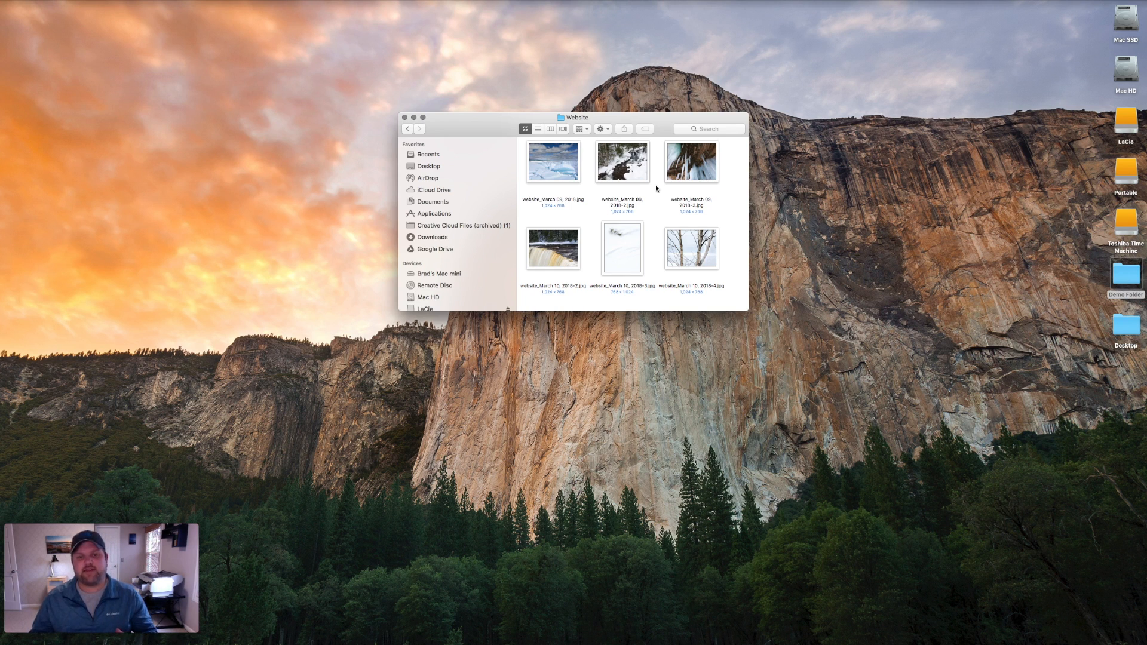
click(405, 117)
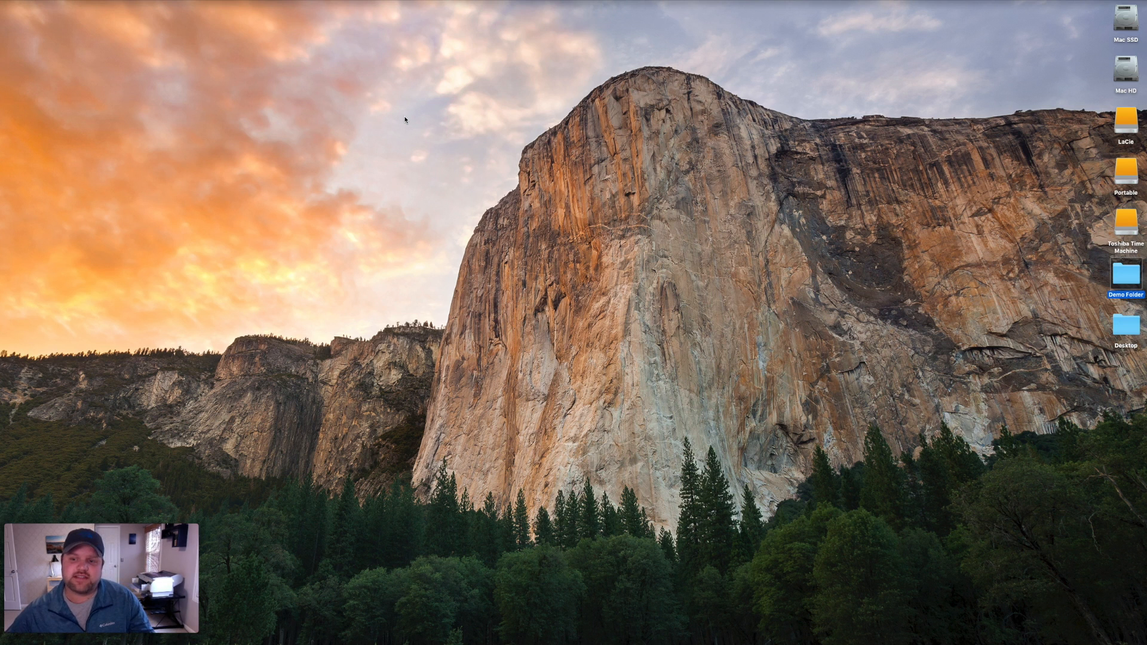
Switch to Lightroom, select only the snowy stream photo and open its export settings
key(ctrl+Right)
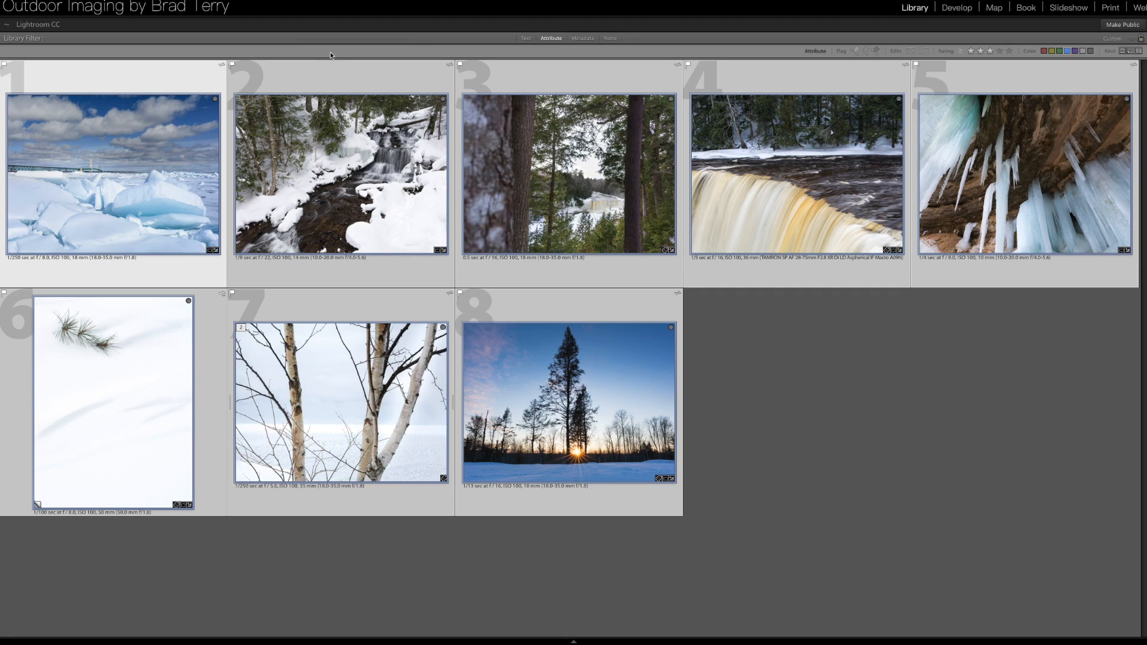
click(354, 131)
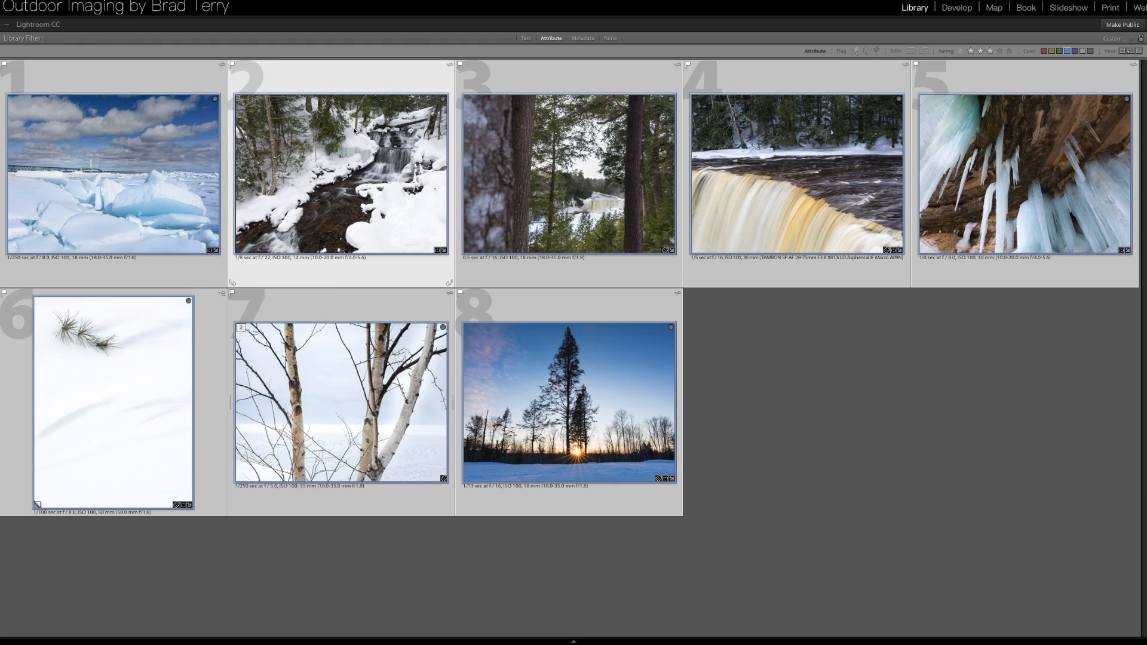
key(super+d)
click(334, 140)
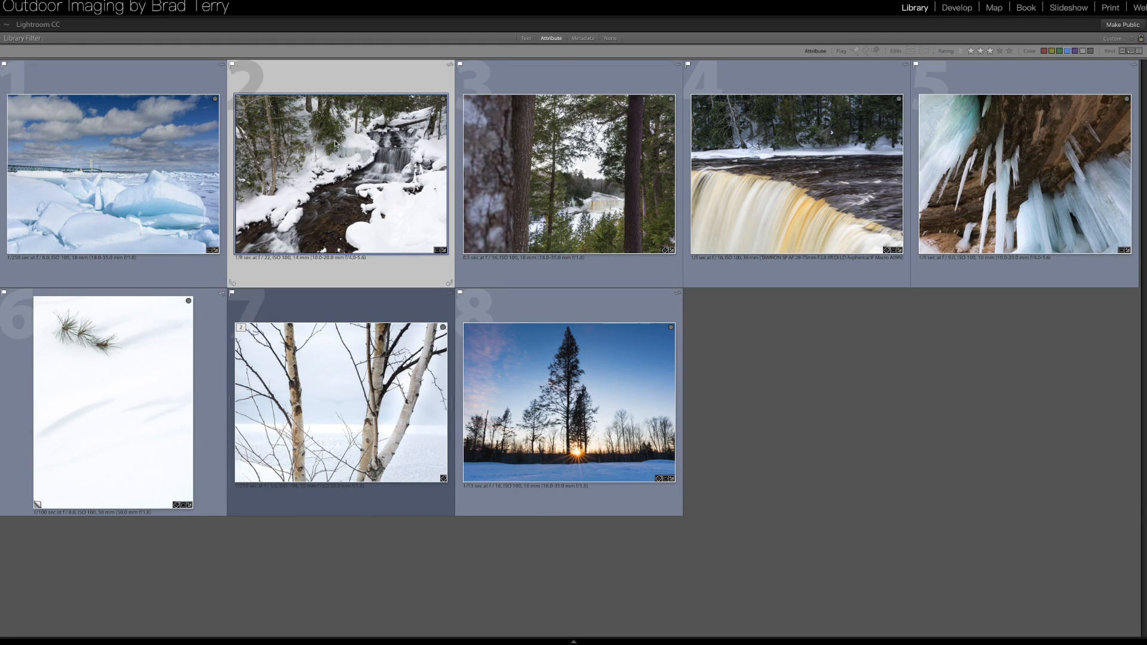
right_click(334, 140)
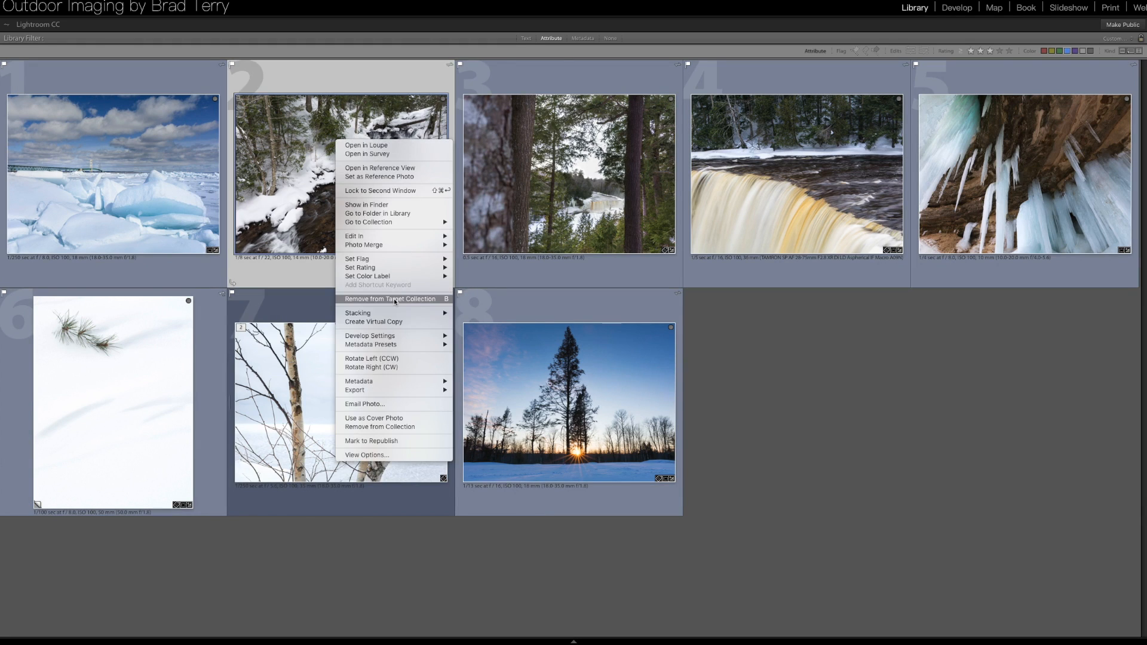
mouse_move(382, 391)
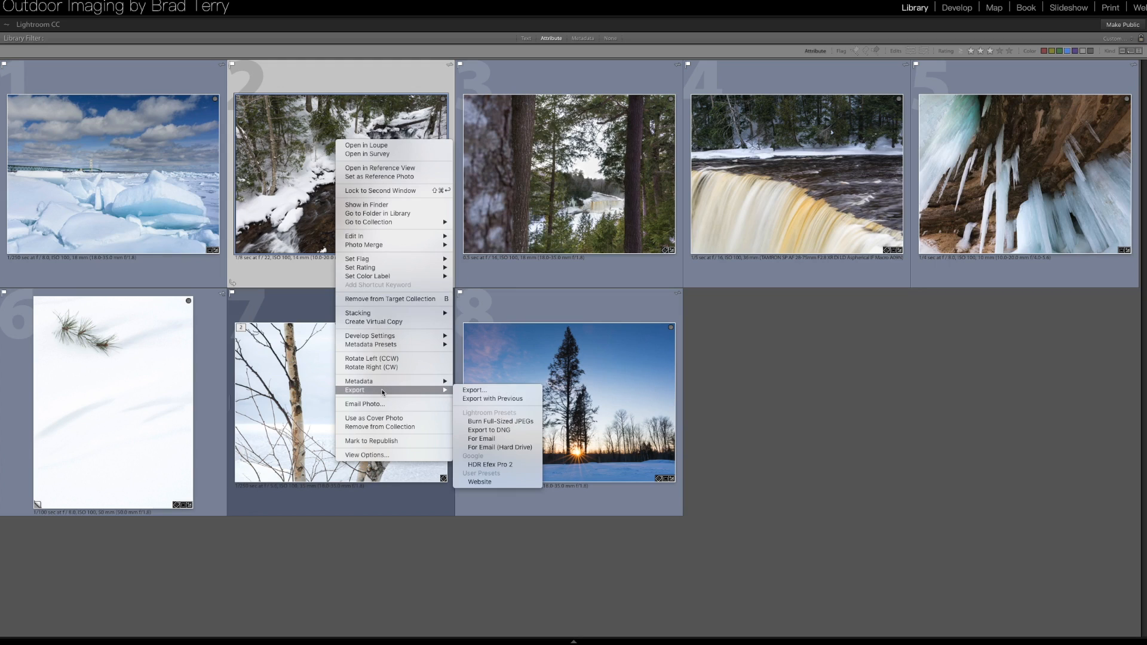
click(470, 392)
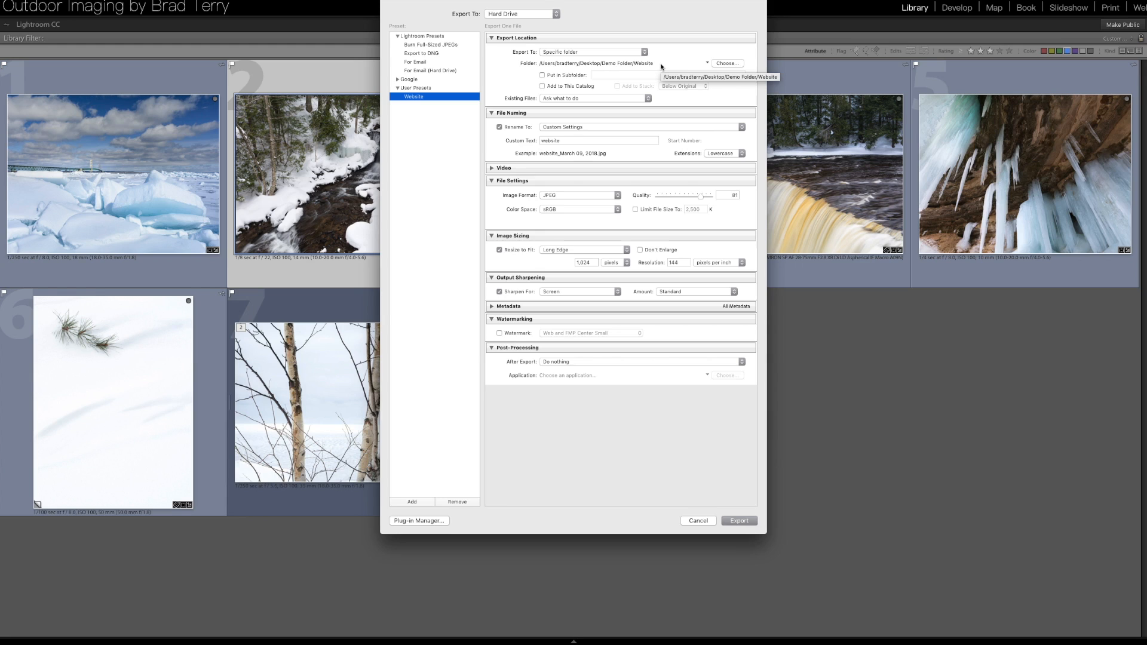
Choose the Social Media subfolder of Demo Folder on the Desktop as the export destination
click(727, 63)
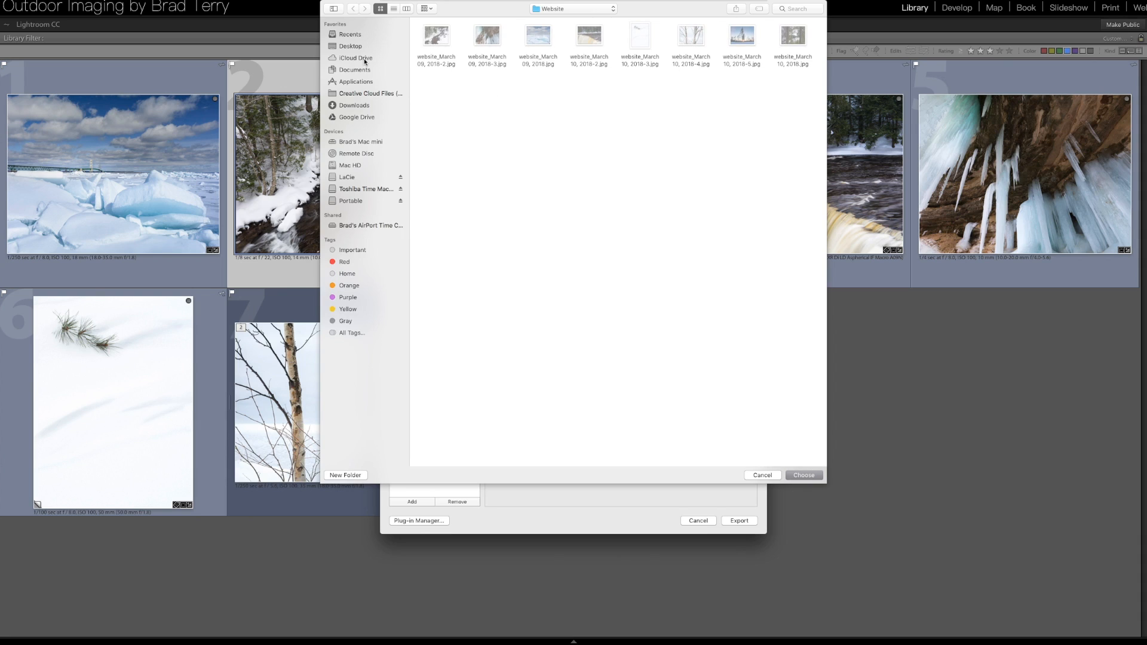
click(350, 201)
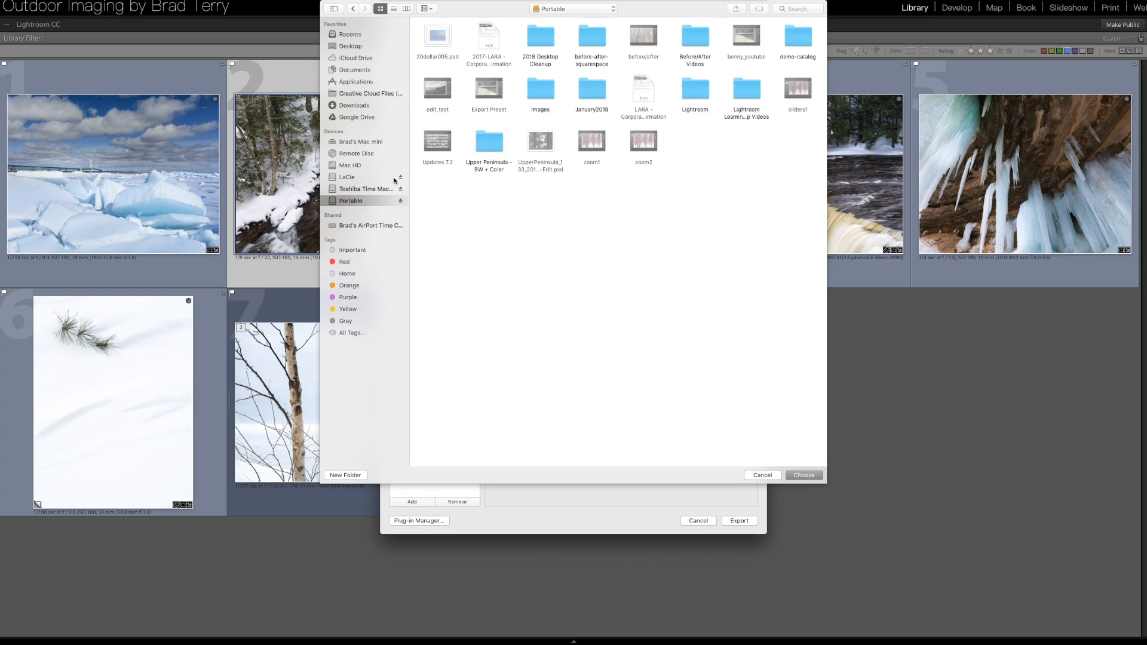
click(351, 47)
double_click(446, 39)
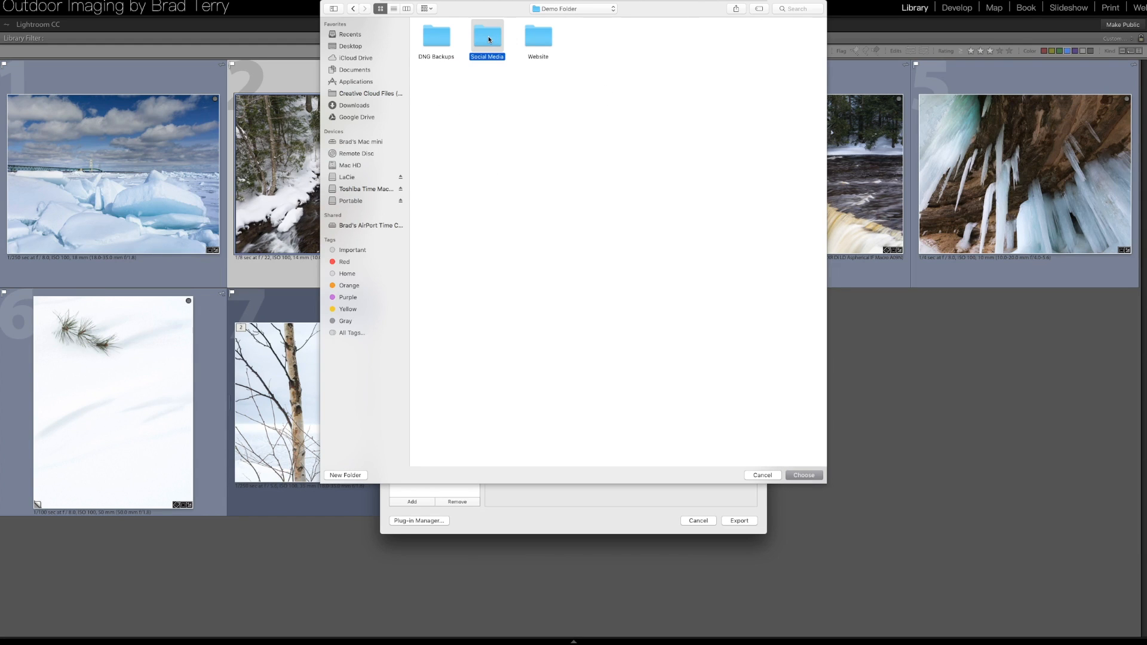
click(798, 476)
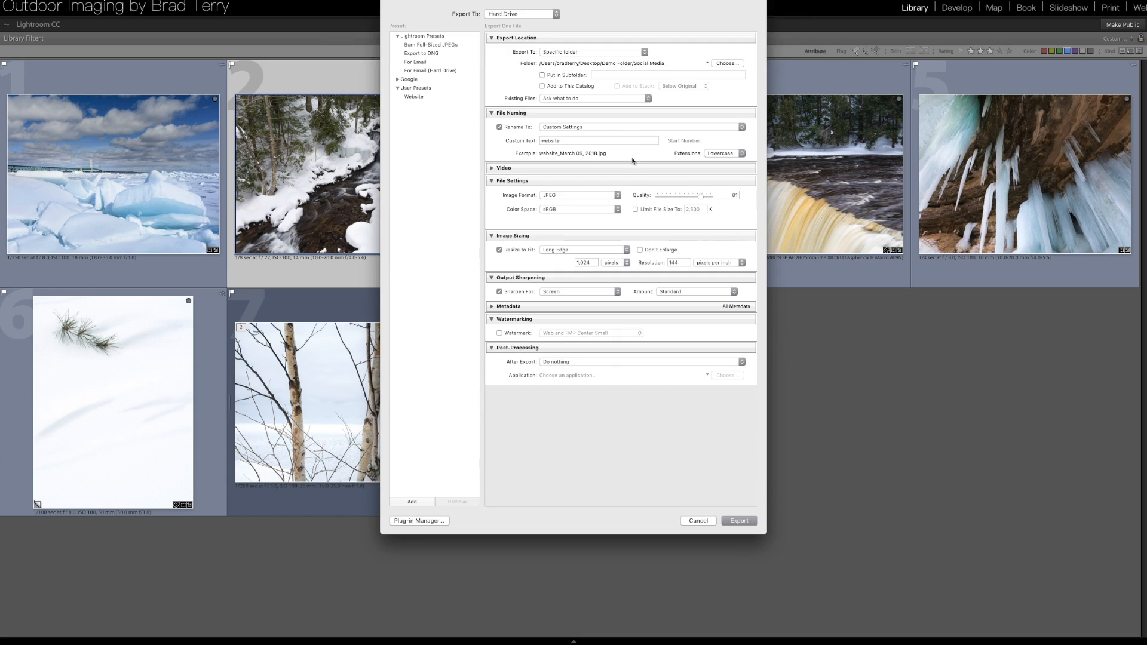
Set the export's custom file name text to "social_media" and enable the "Web and FMP Center Small" watermark
double_click(570, 142)
text(s)
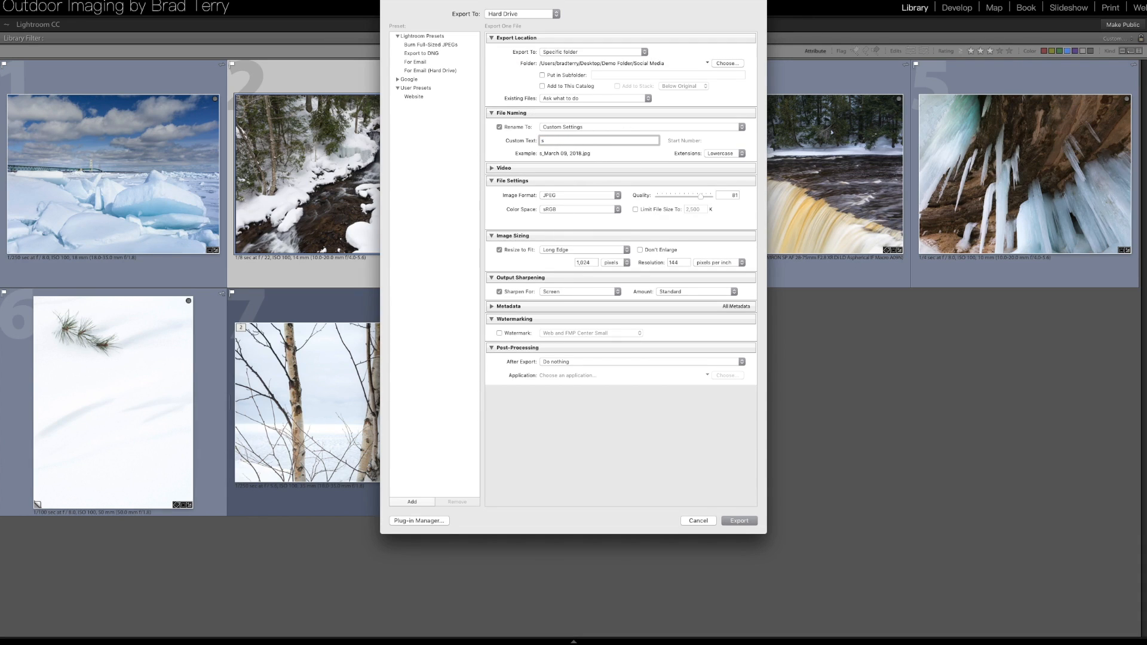
text(ocial_media)
click(499, 333)
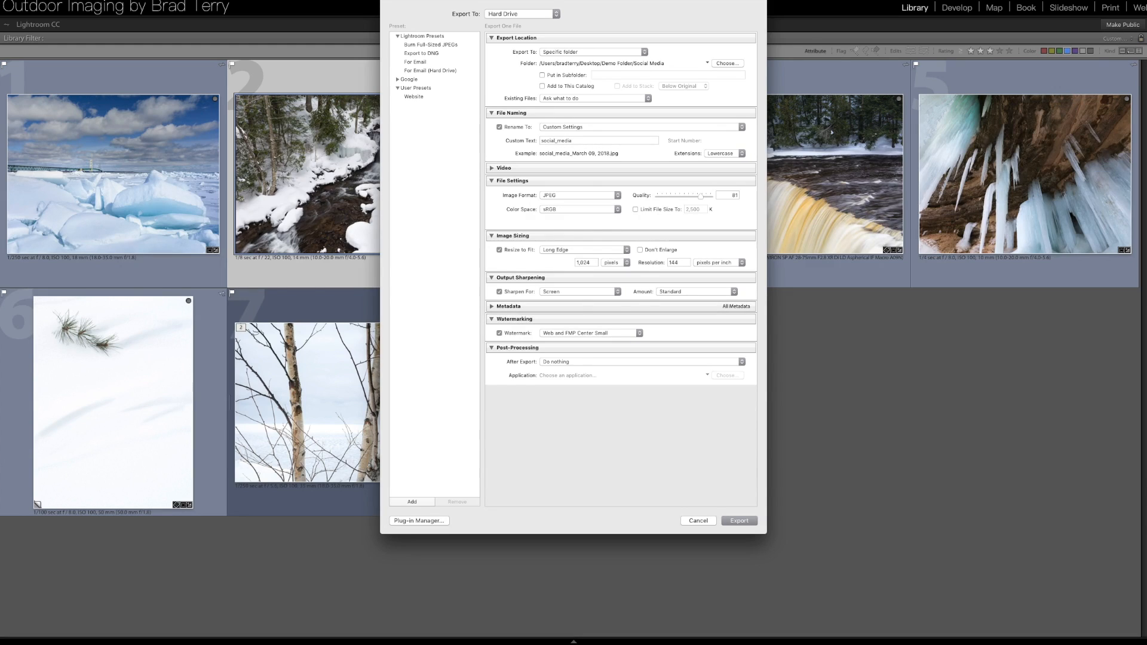
click(589, 333)
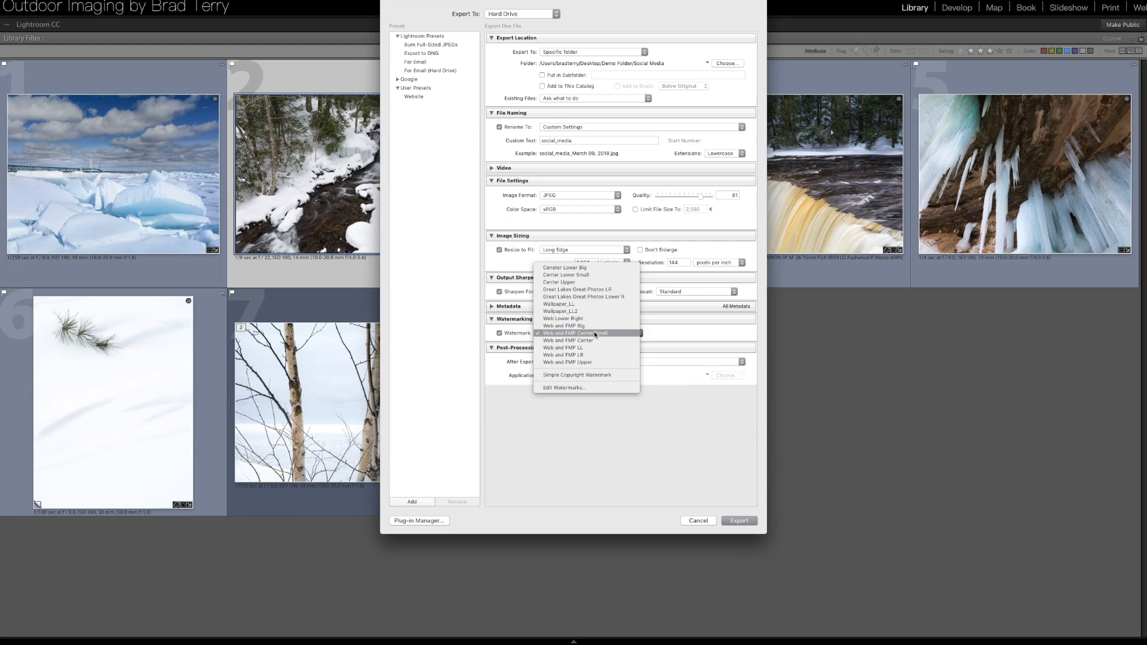
click(561, 334)
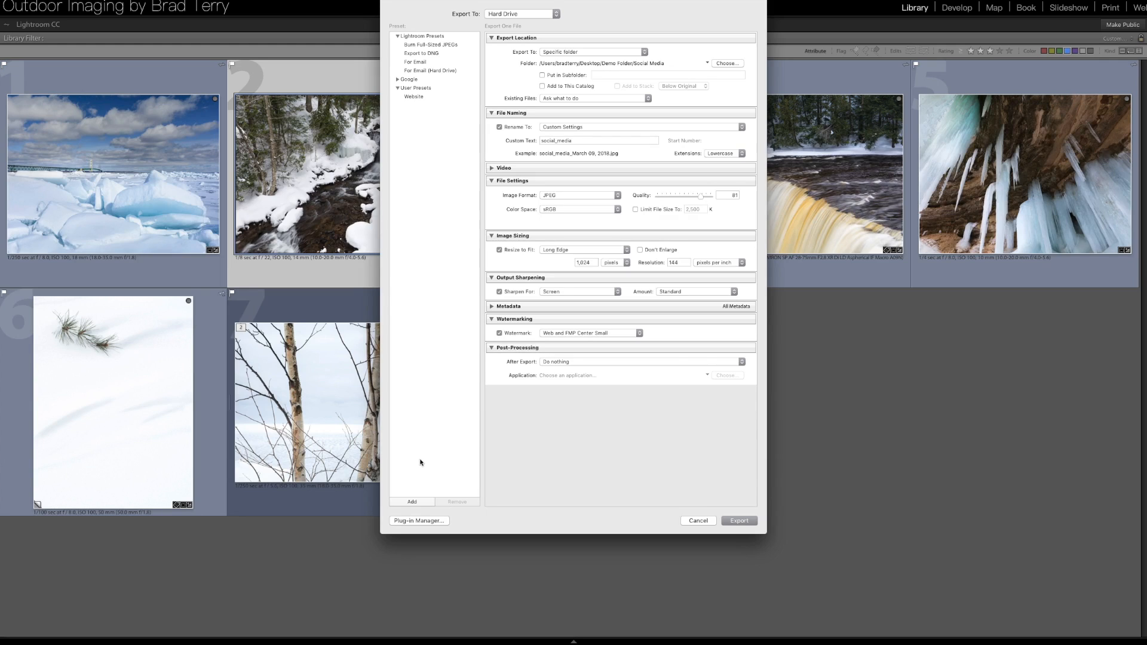
Save the export settings as a user preset named "Social Media" and export the photo
click(412, 502)
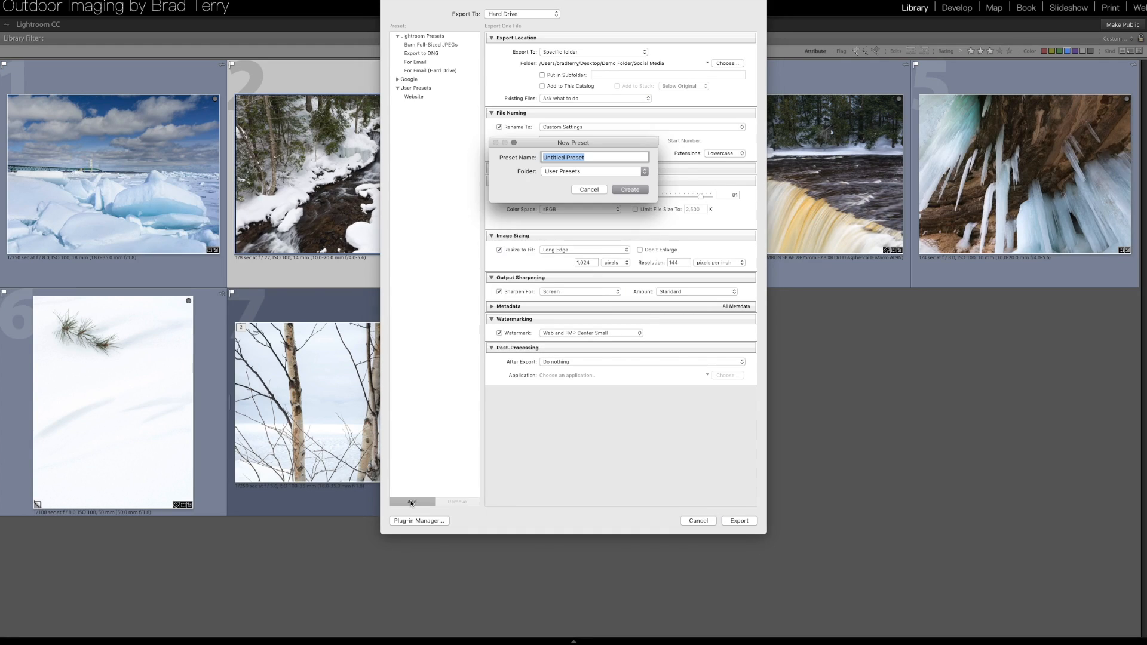
text(Social Media)
key(Return)
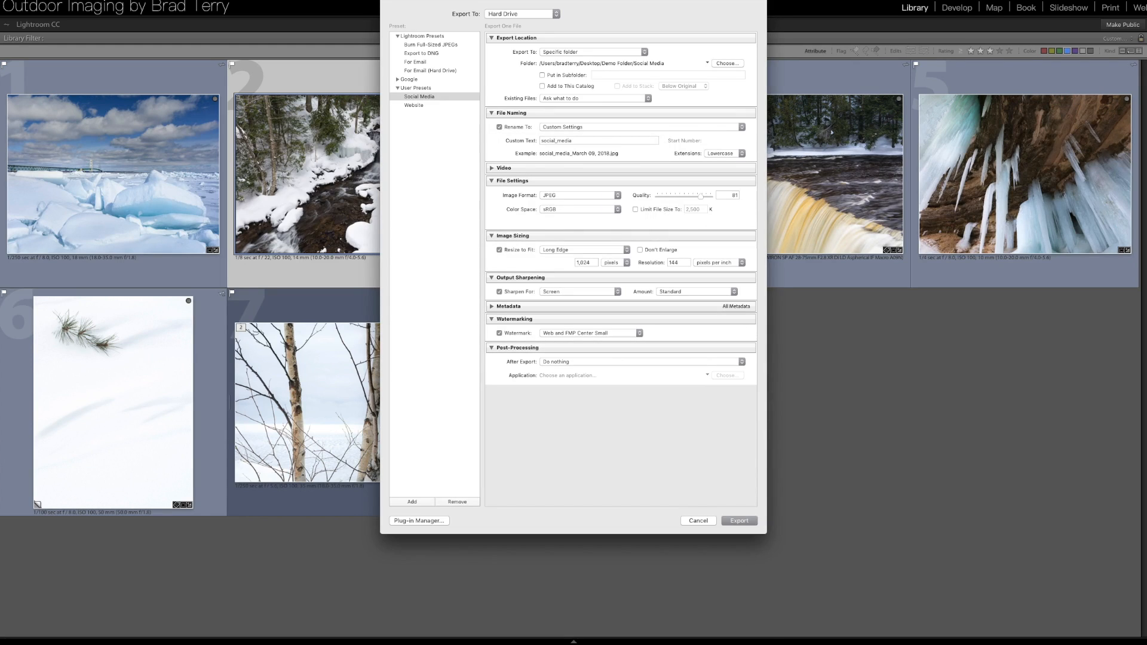
key(Return)
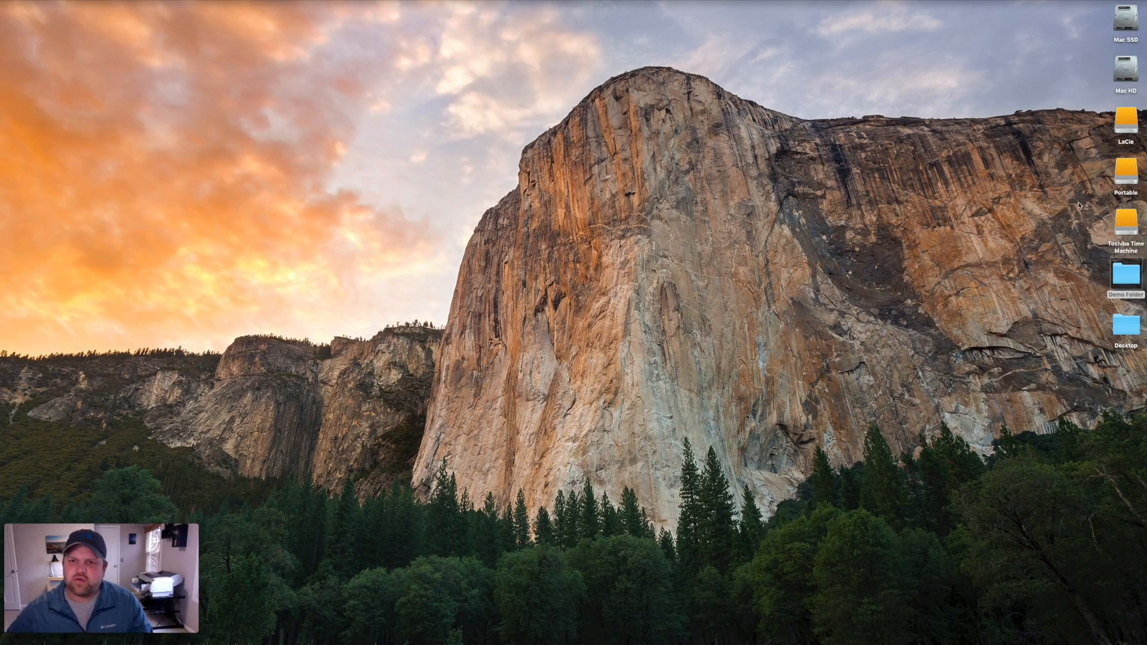
In Finder, open the exported photo in Demo Folder's Social Media subfolder to check its watermark, and close both windows
click(1124, 278)
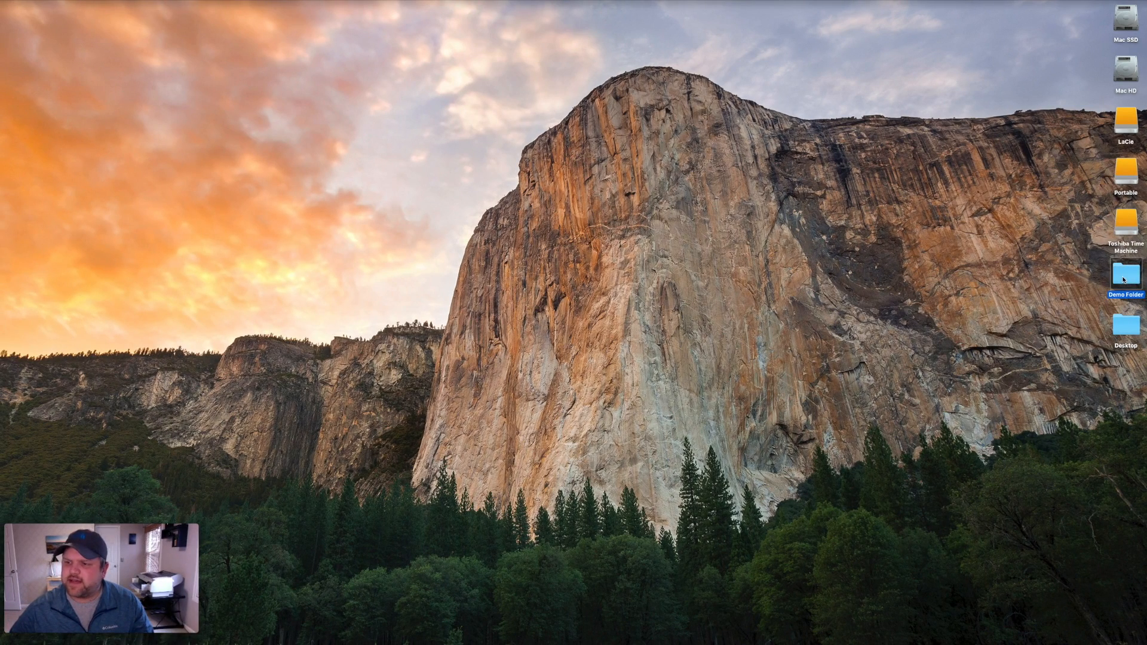
double_click(1124, 278)
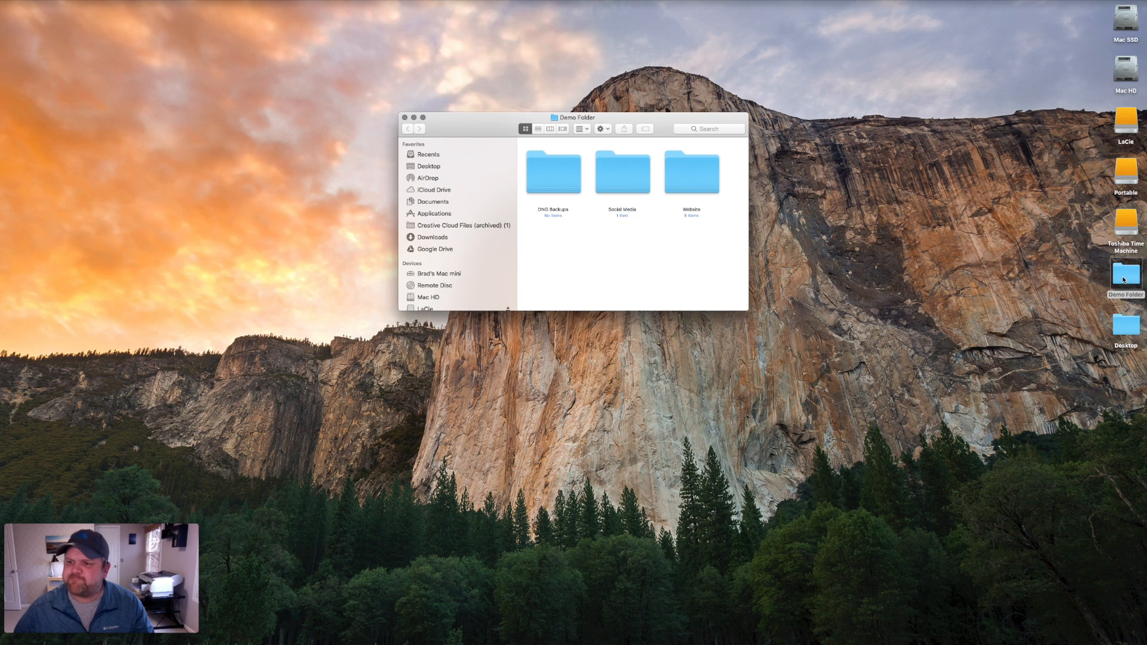
double_click(620, 172)
click(562, 176)
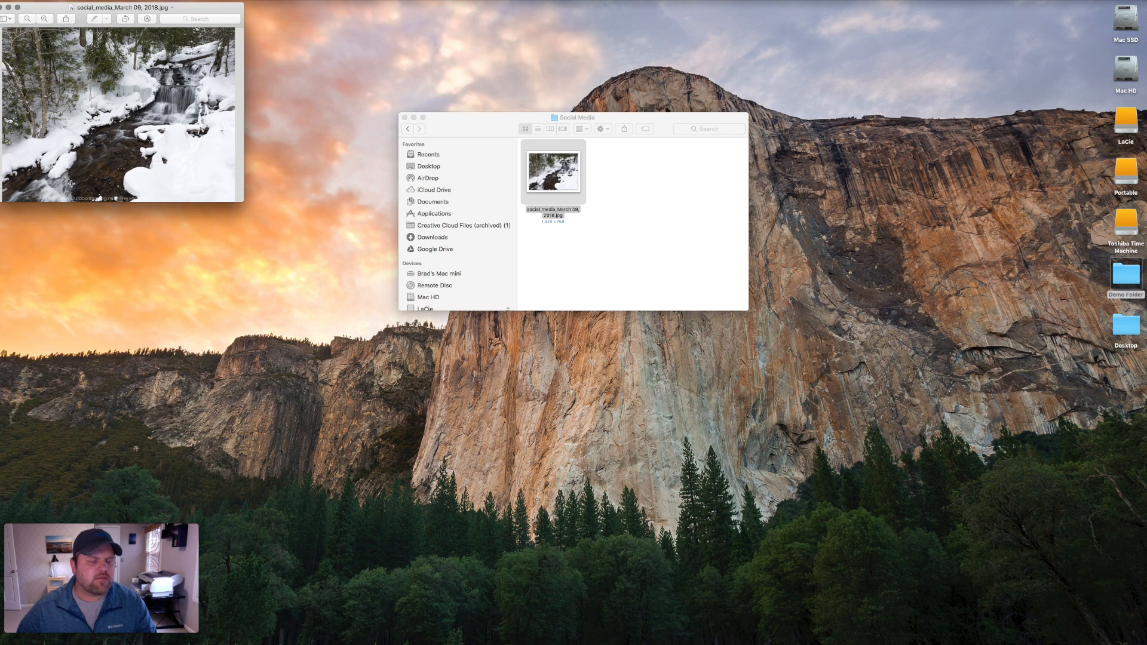
click(0, 8)
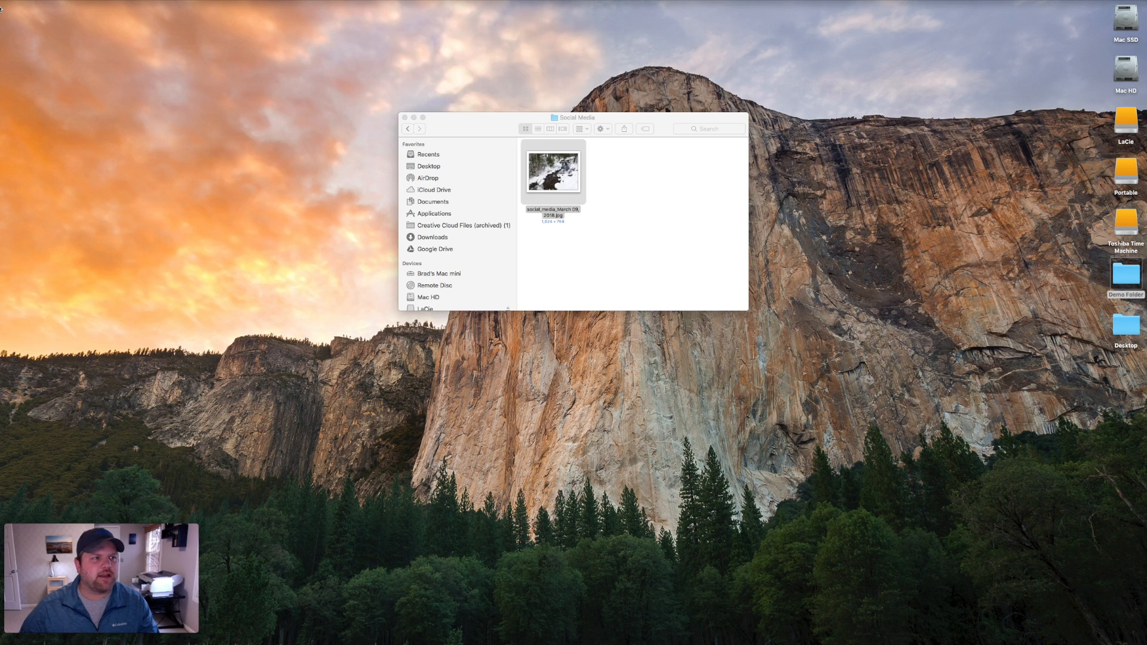
click(405, 118)
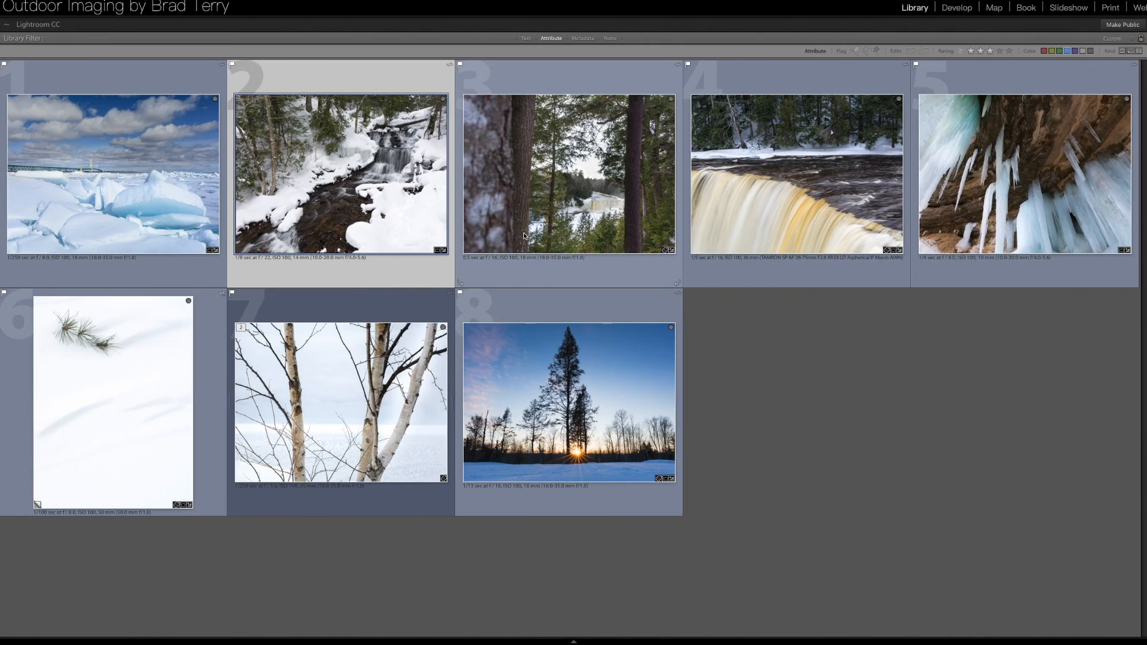
Open the export settings for the snowy stream photo and choose Demo Folder's DNG Backups subfolder on the Desktop as destination
right_click(386, 184)
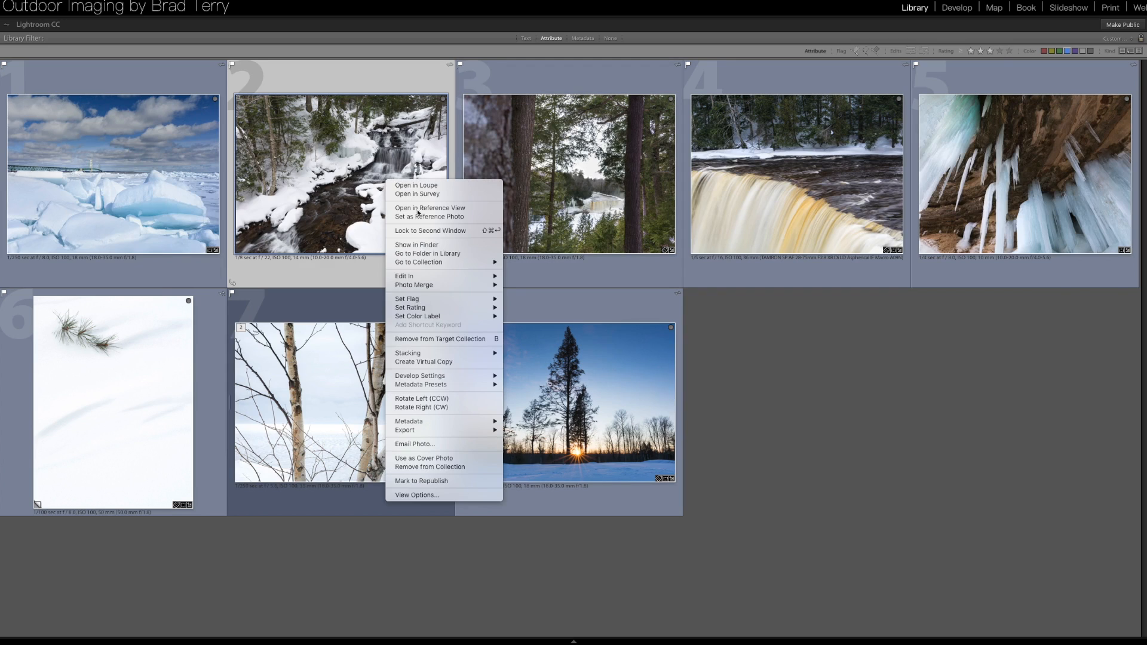
mouse_move(418, 275)
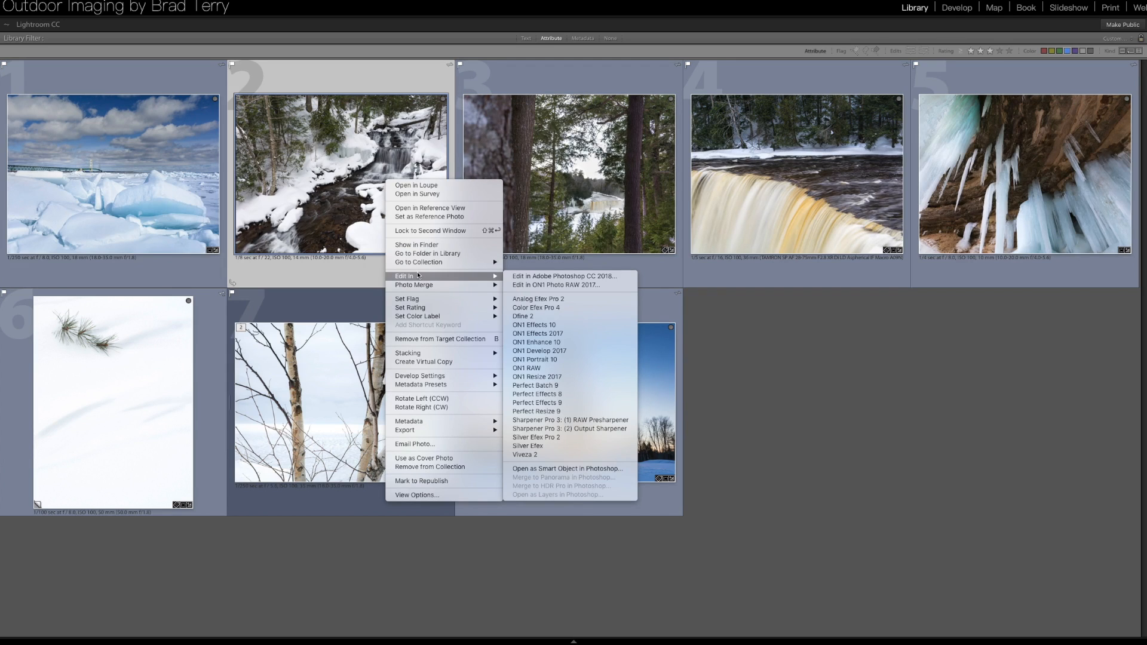
mouse_move(412, 430)
click(528, 430)
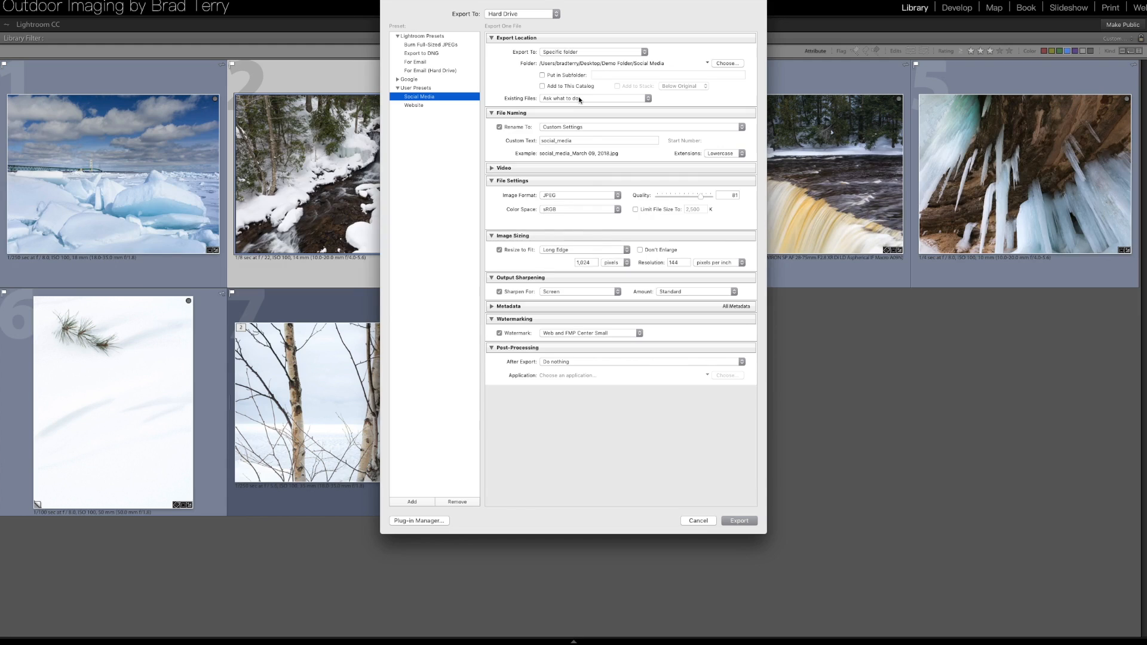
click(727, 64)
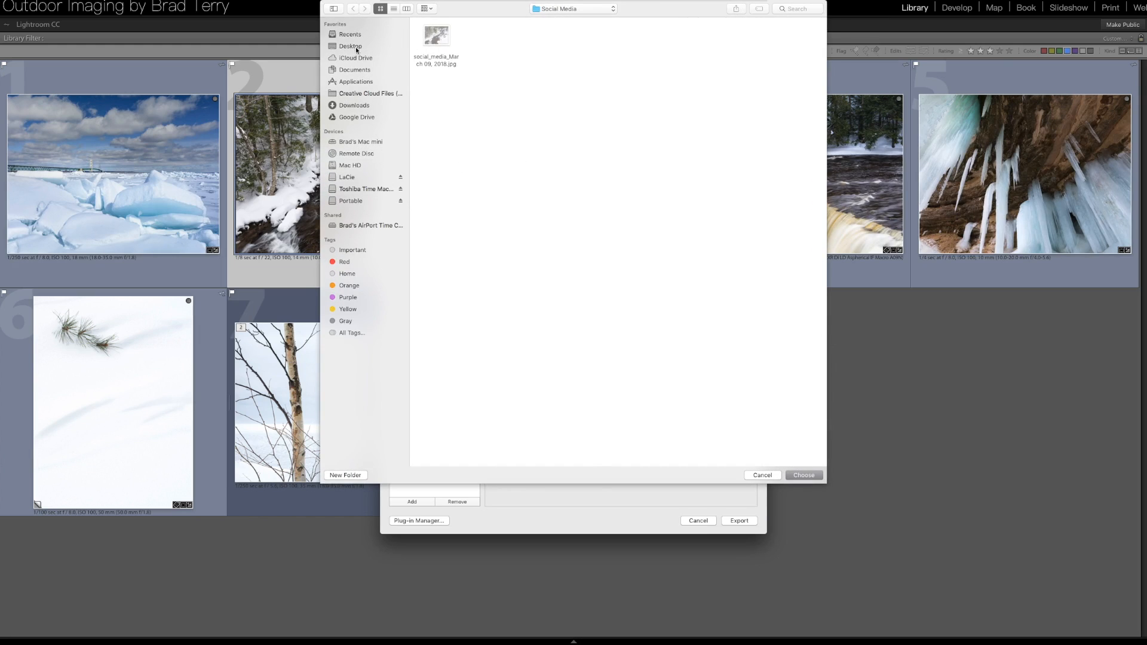
click(356, 47)
double_click(433, 38)
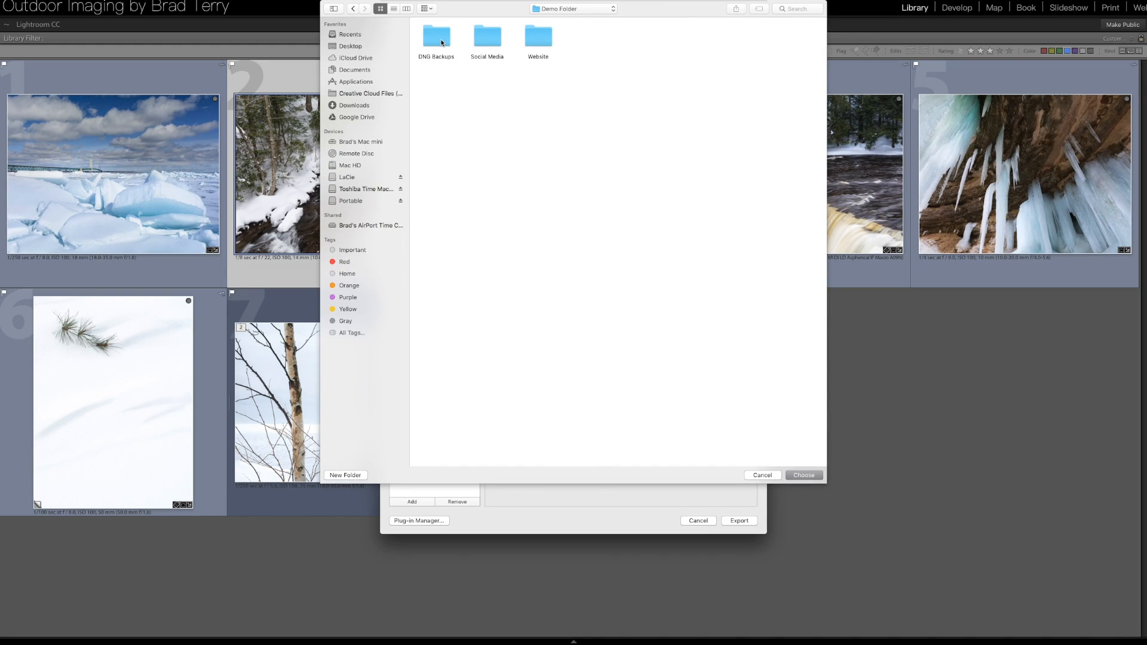
click(442, 42)
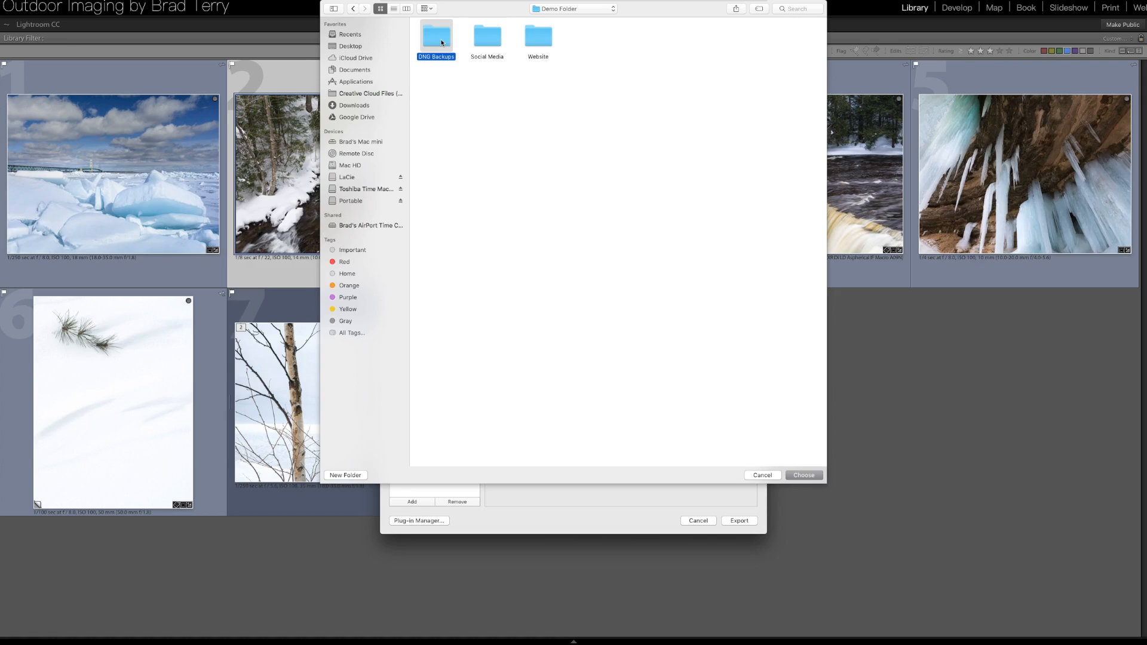
click(807, 476)
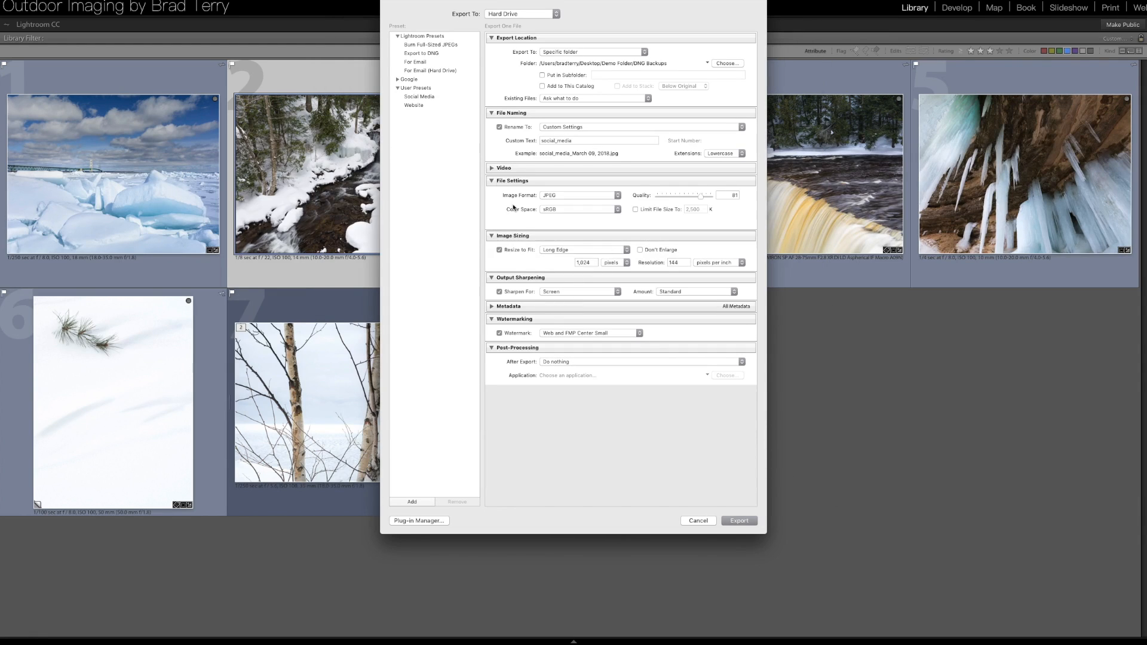
Remove the custom text and its separator from the export's filename template, leaving only the Date (Month DD, YYYY) token
click(589, 142)
key(BackSpace)
click(741, 128)
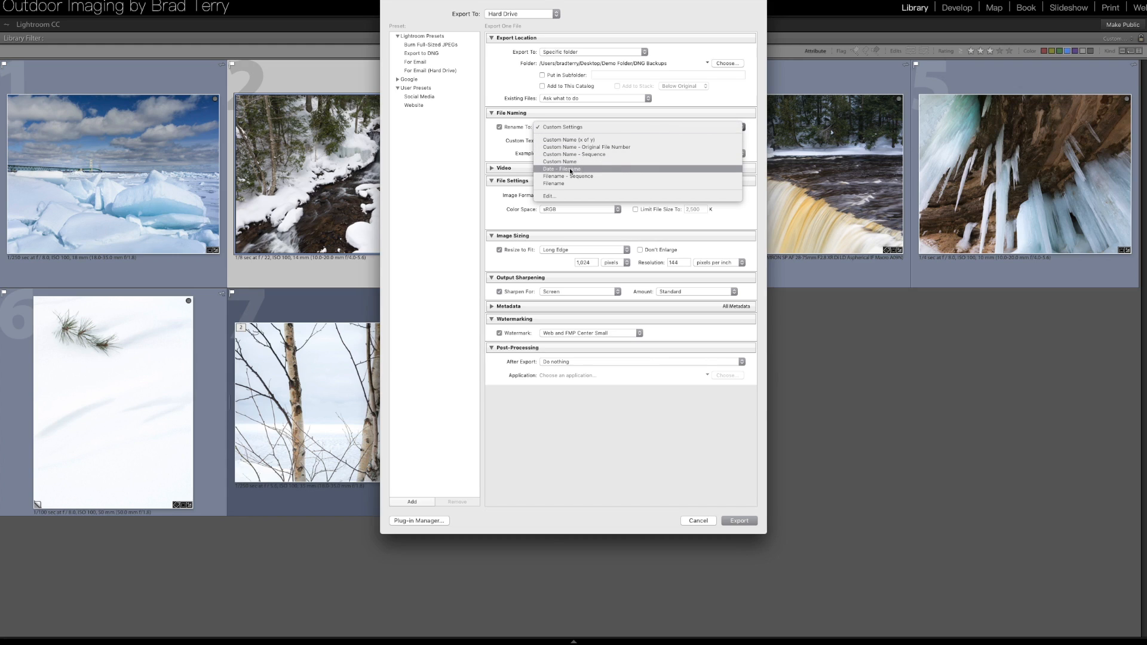
click(551, 196)
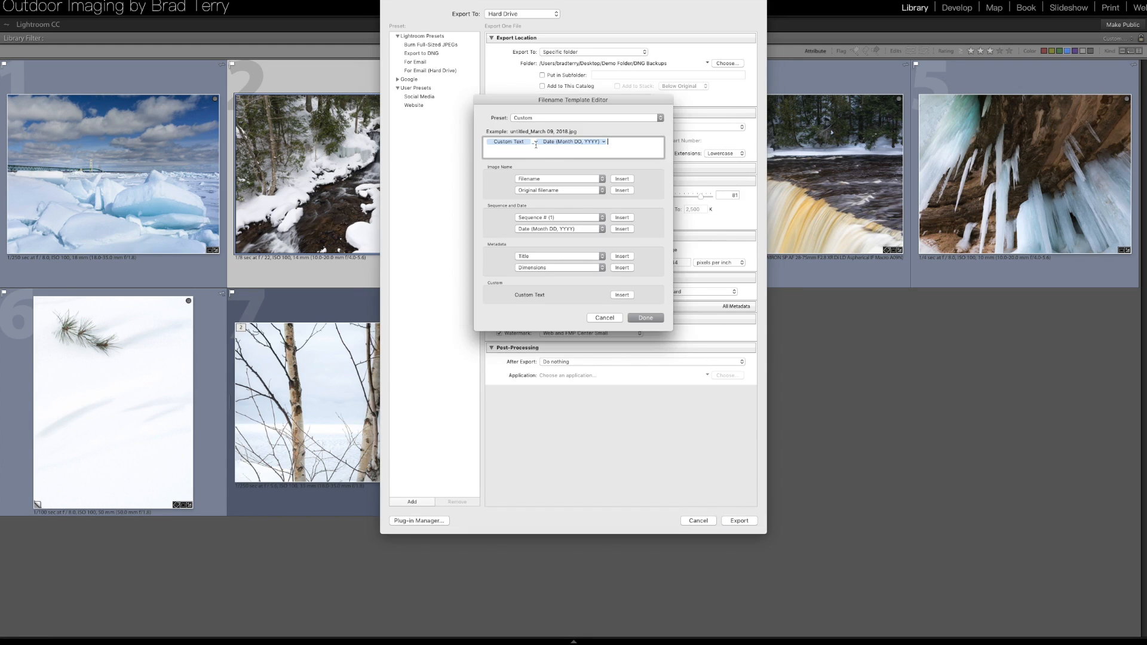
click(537, 143)
click(532, 143)
key(BackSpace)
key(BackSpace)
key(Return)
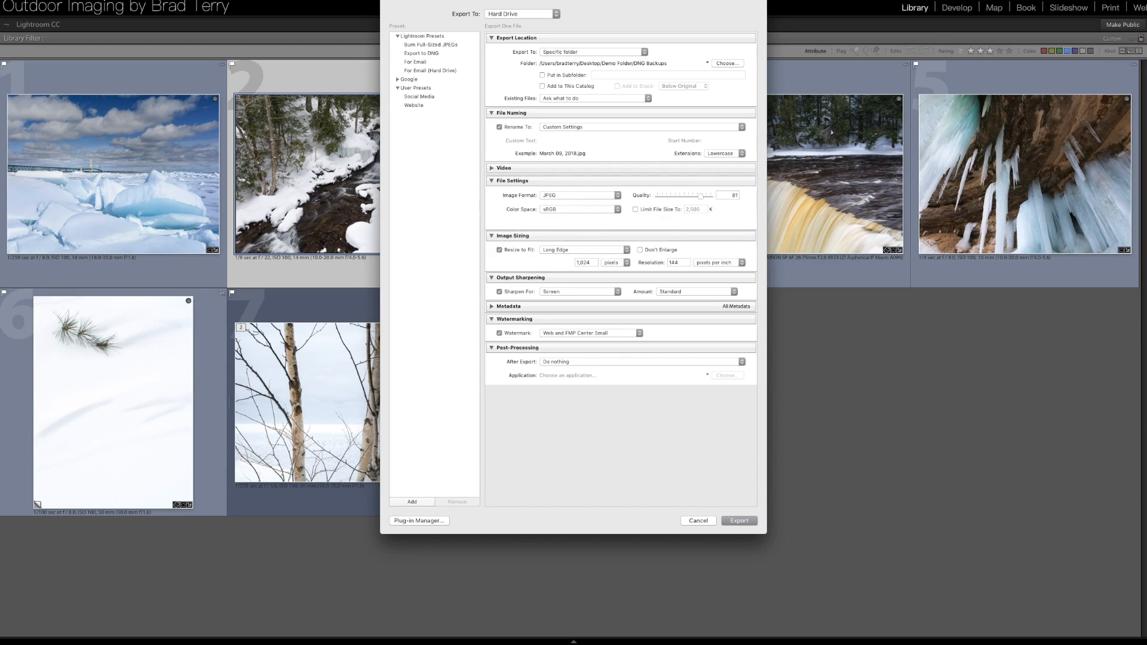
Edit the filename template to put the literal text "UpperPeninsula_" before the date token
click(741, 127)
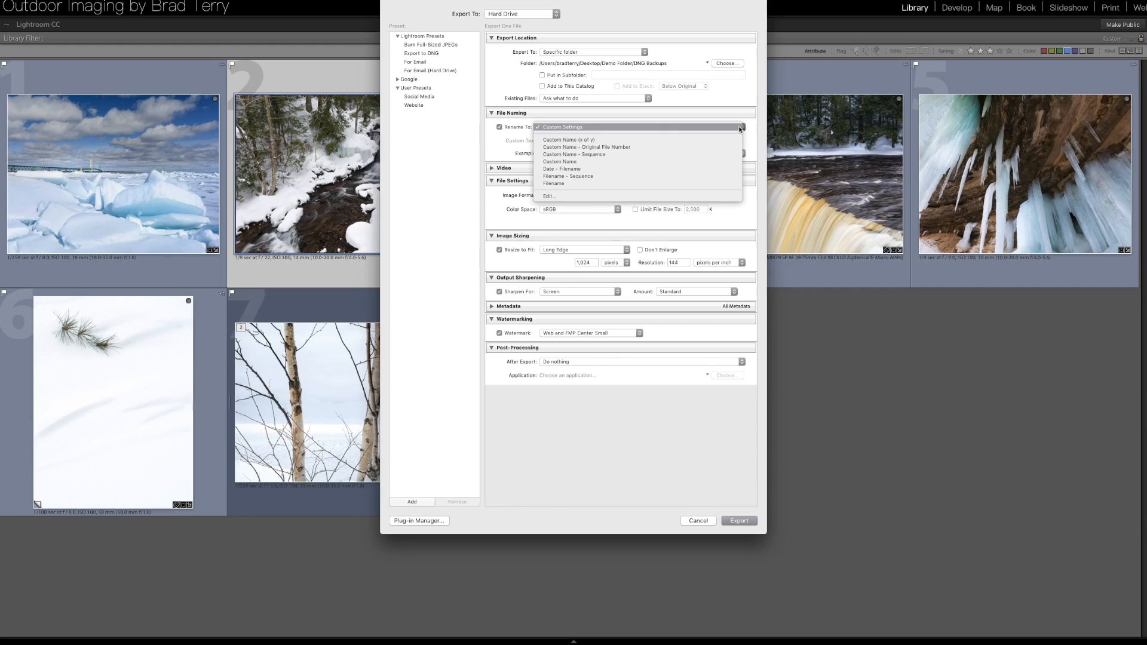
click(566, 198)
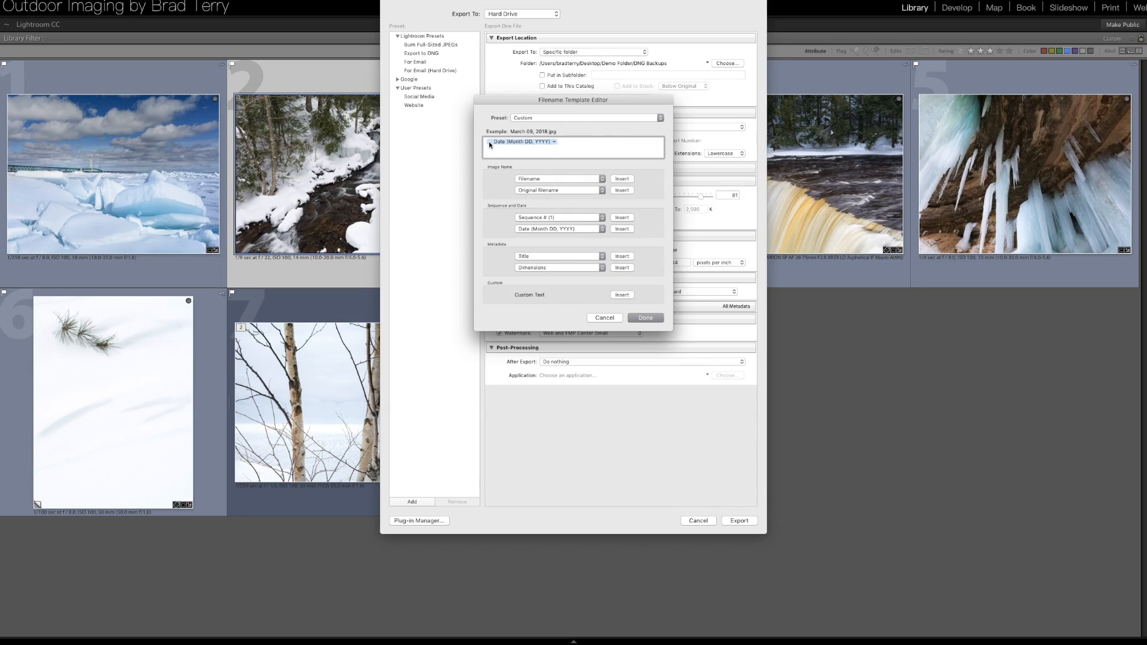
click(485, 142)
text(UpperPen)
text(insula)
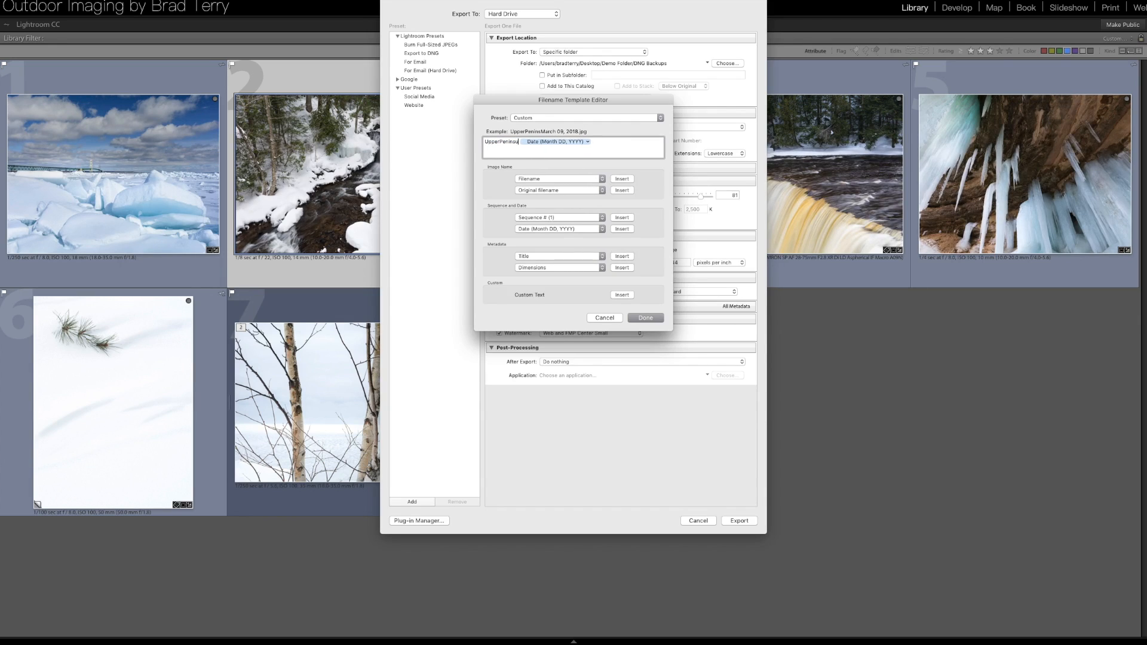
text(_)
key(Return)
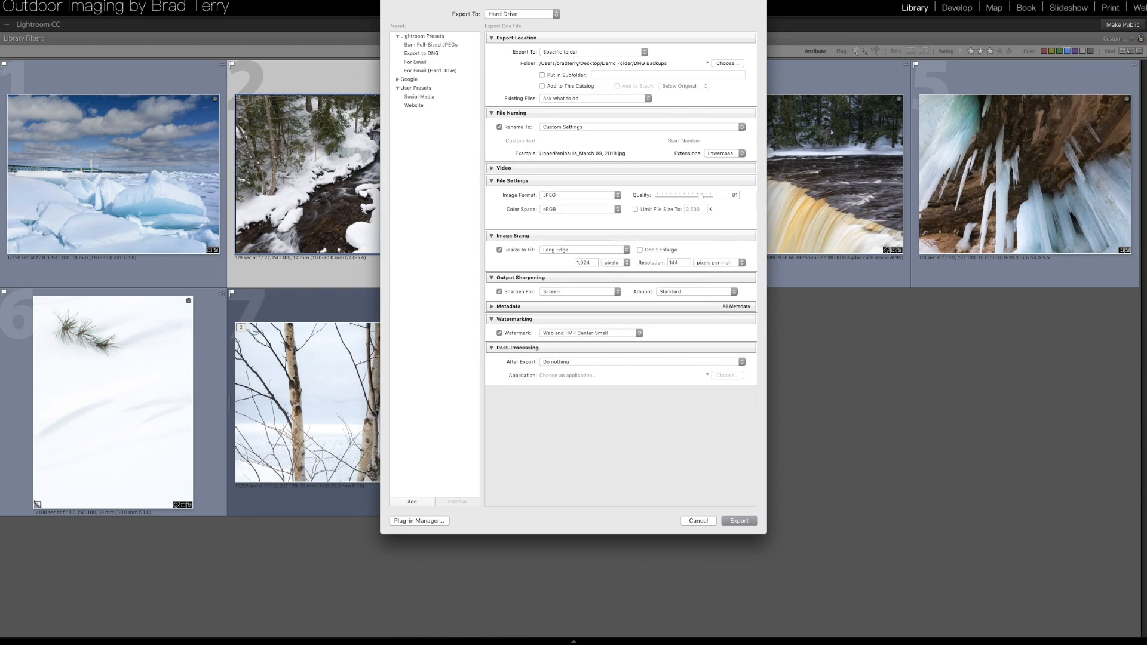
Set the export's image format to DNG and keep the JPEG preview at Medium Size
click(617, 196)
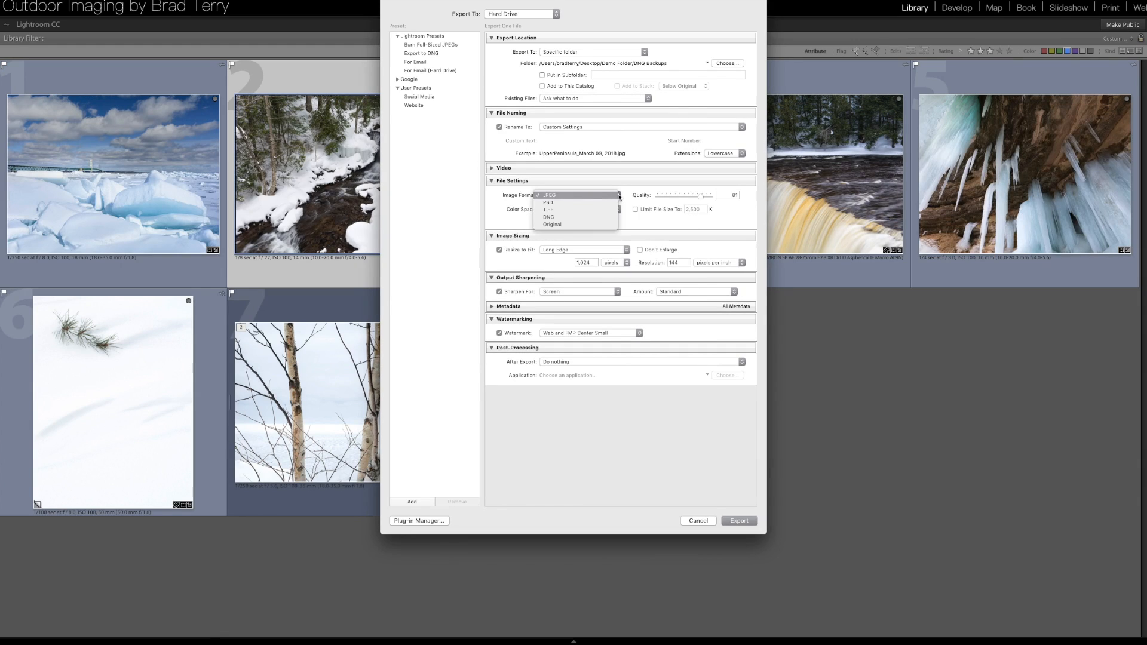
click(600, 217)
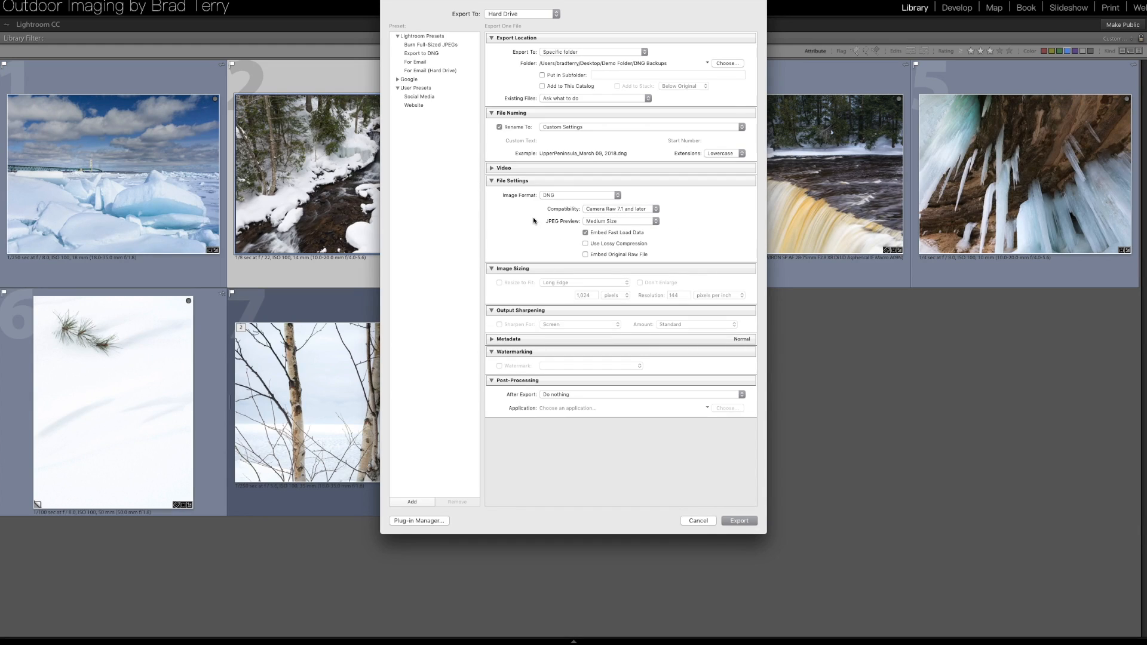
click(656, 222)
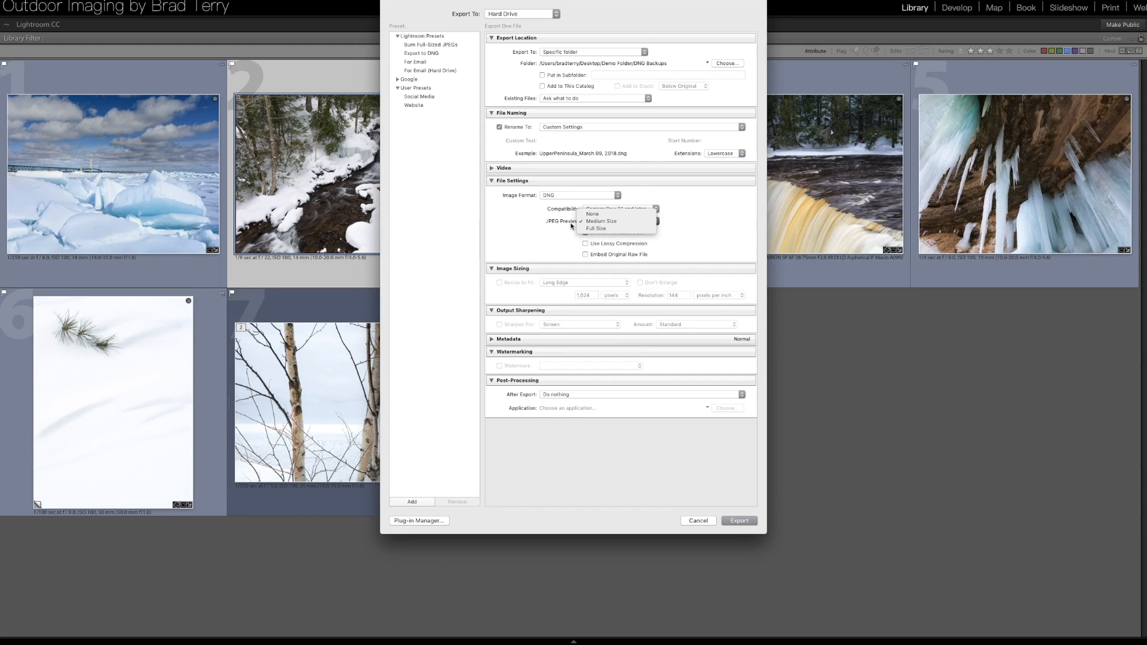
click(601, 221)
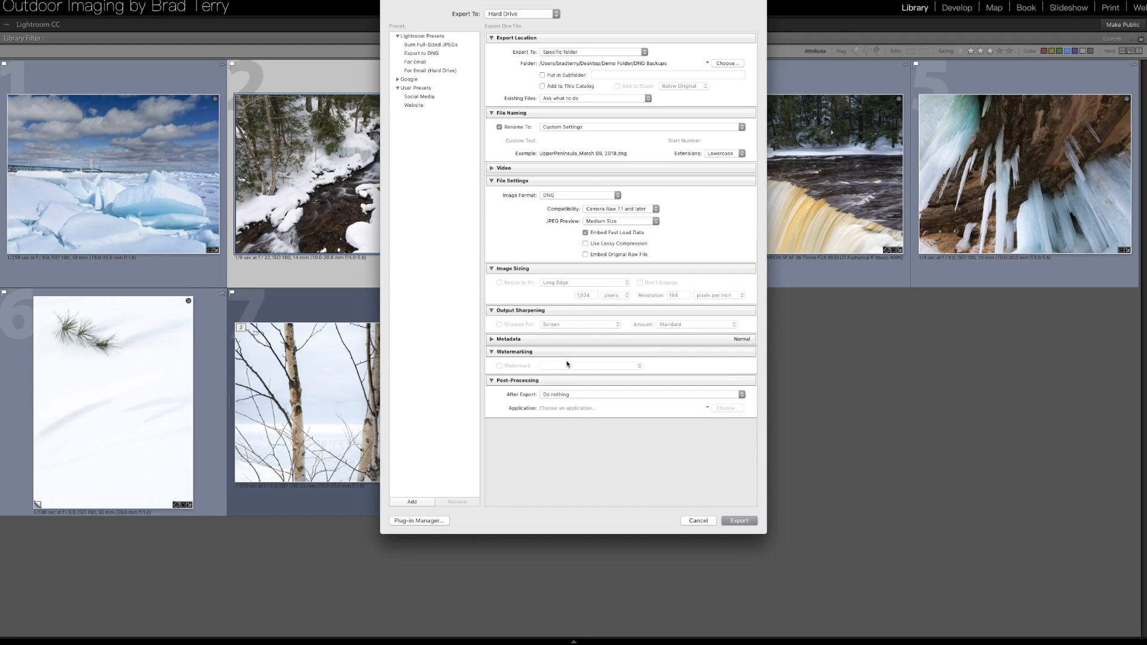
Save the export settings as a user preset named "DNG Backup" and export the photo
click(414, 502)
text(DNG )
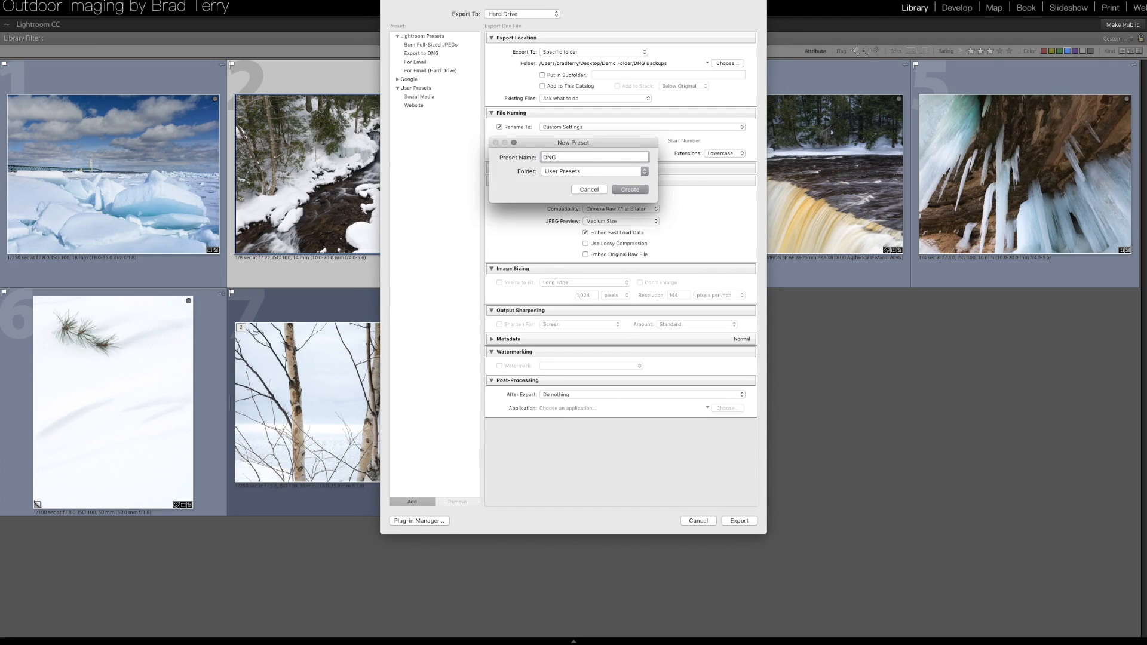
text(Backu)
key(Return)
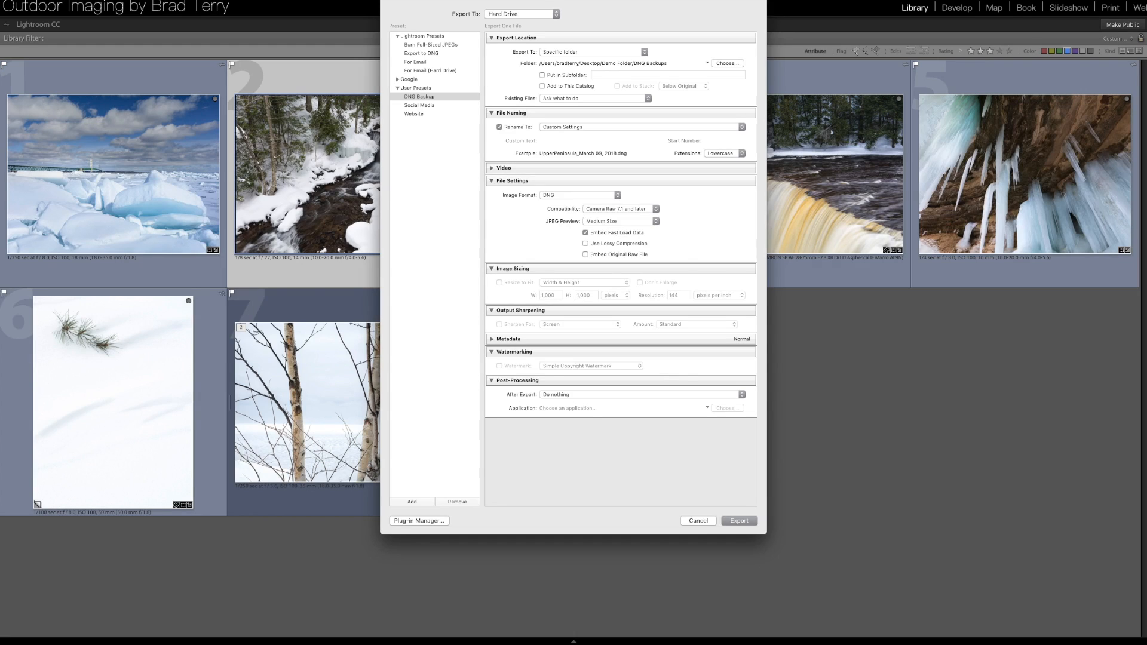
click(738, 521)
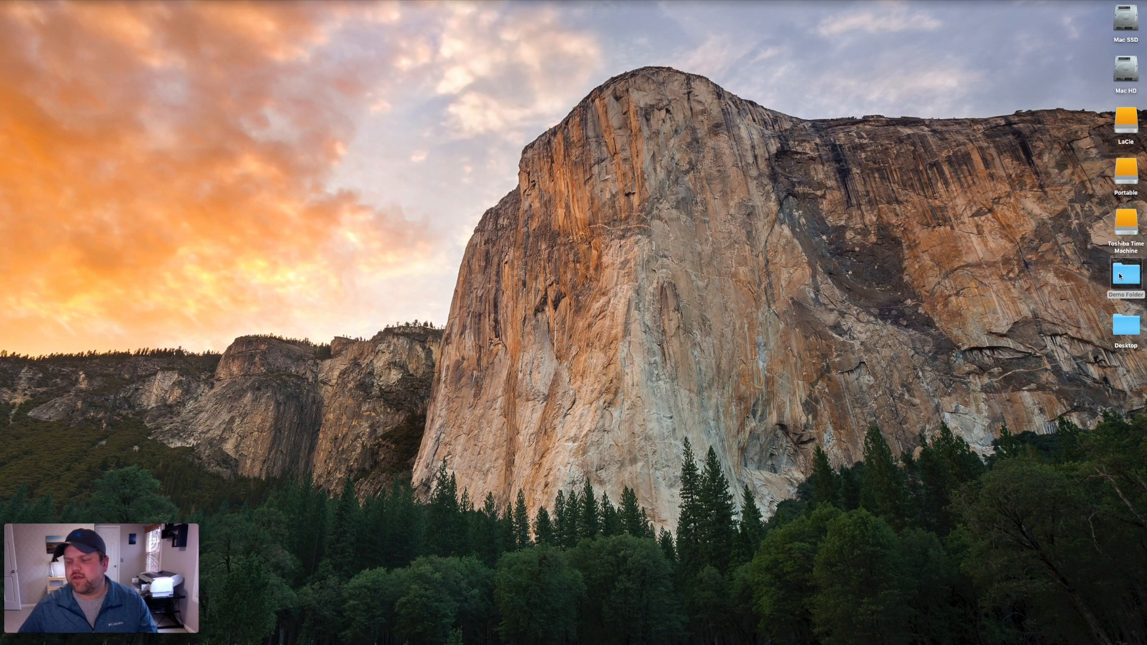
In Finder, open Demo Folder's DNG Backups subfolder to check the exported DNG file, and close the window
double_click(1120, 276)
click(558, 171)
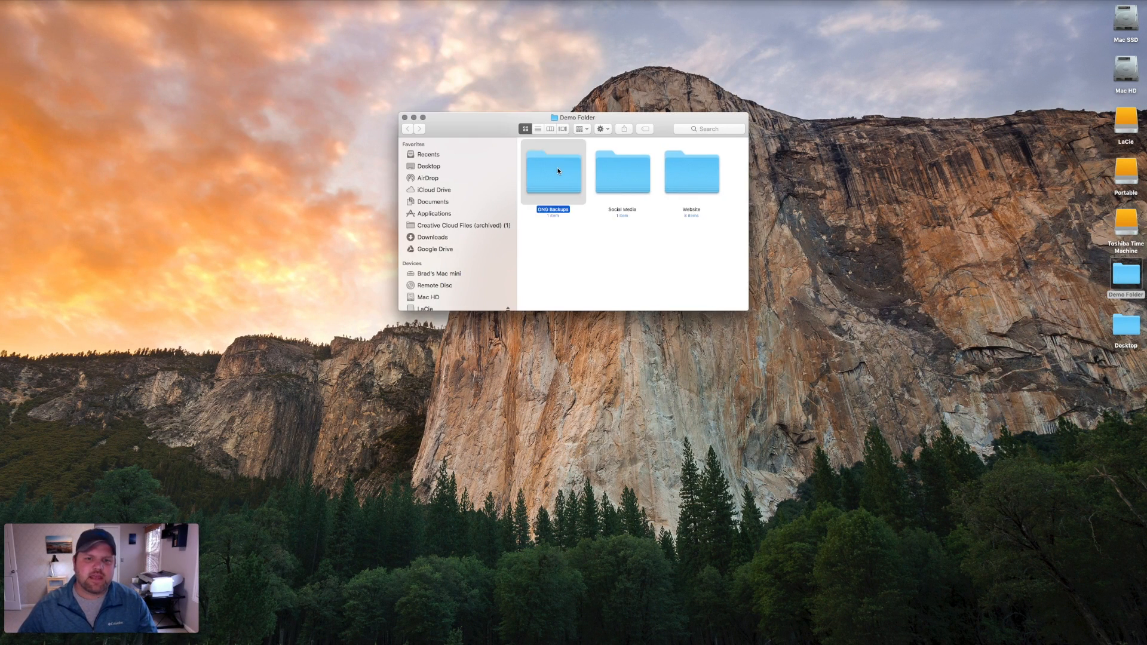
double_click(558, 171)
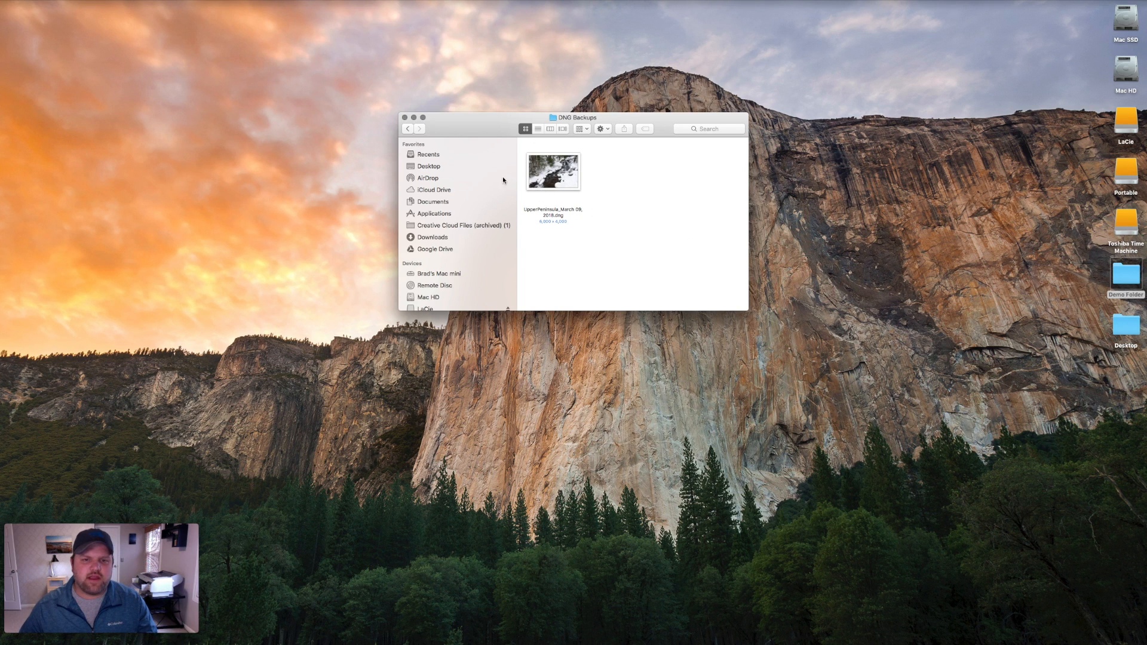
click(405, 118)
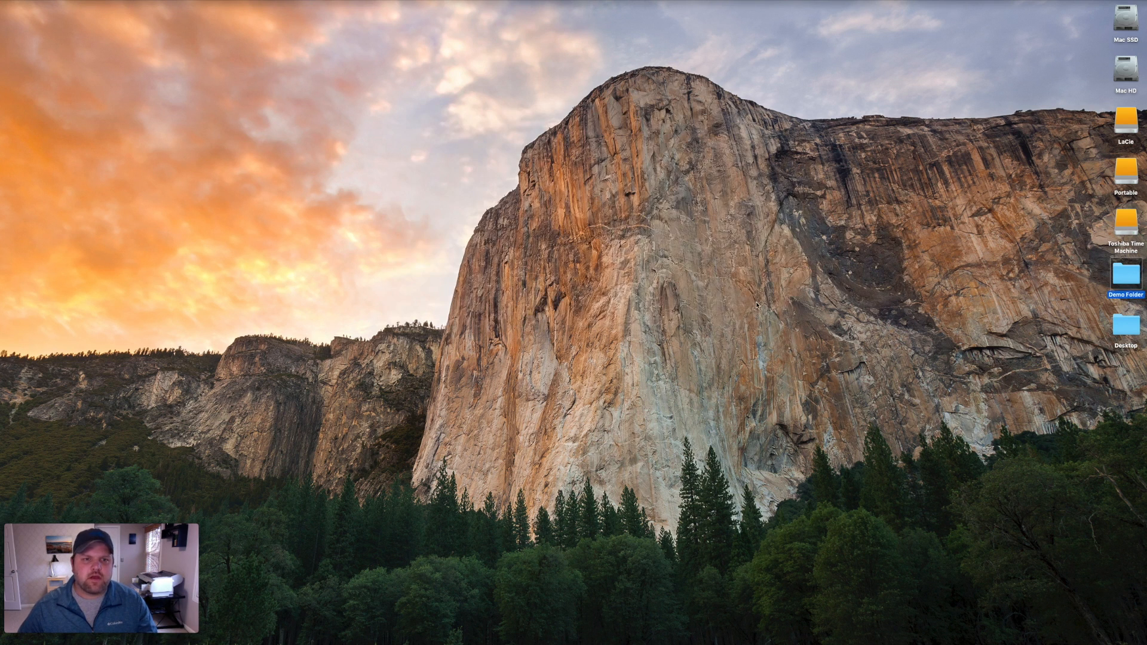